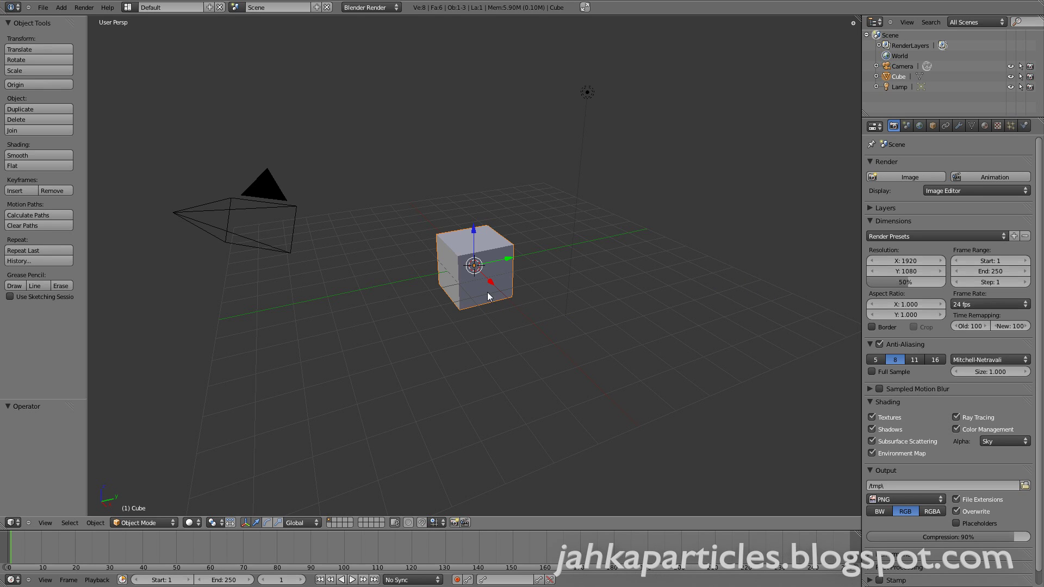
Delete only the cube's top face by selecting its four top vertices.
key(Tab)
key(a)
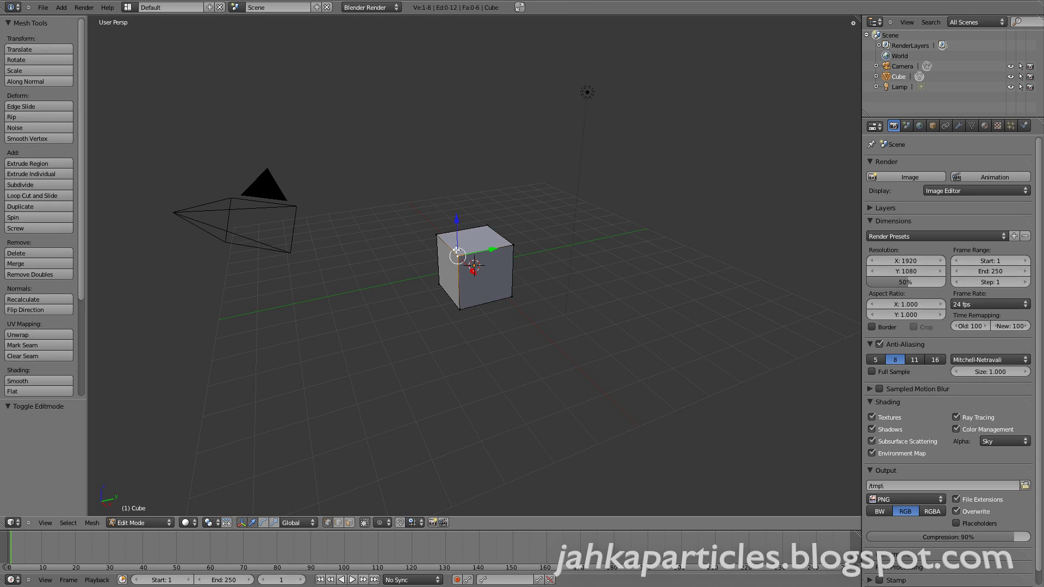
right_click(438, 234)
shift+right_click(487, 225)
shift+right_click(460, 255)
shift+right_click(512, 245)
key(x)
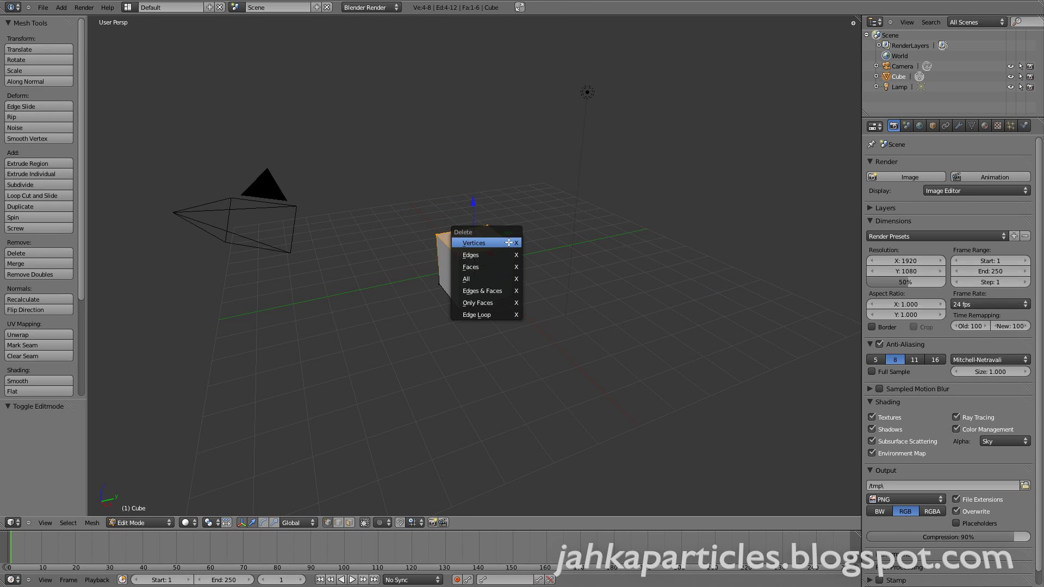
click(498, 299)
Scale the whole box wider in X and Y, keeping its height unchanged.
key(a)
key(a)
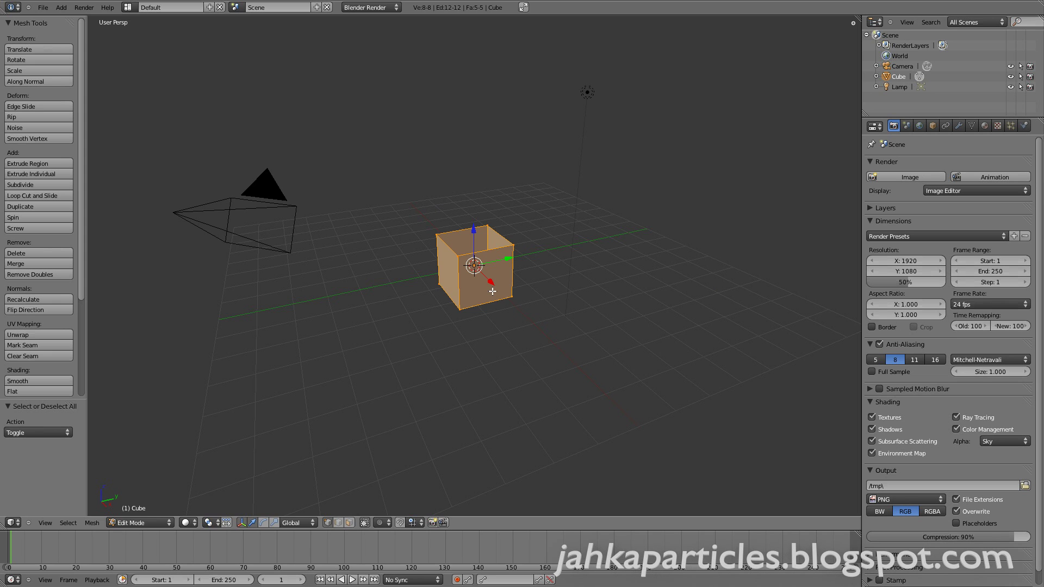
key(s)
key(shift+z)
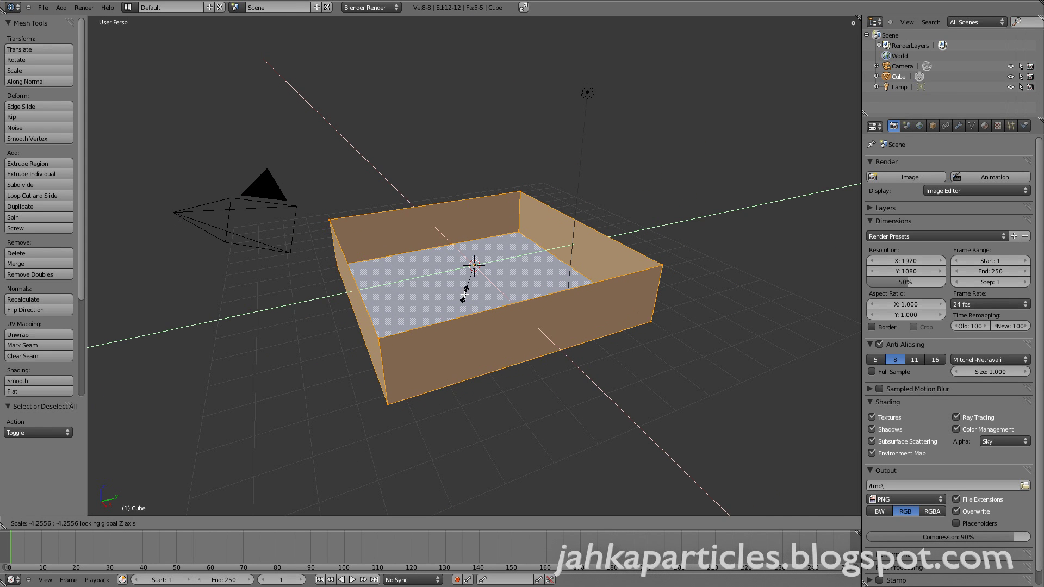
click(464, 297)
Enable Collision physics on the box with particle damping factor 1.000.
key(Tab)
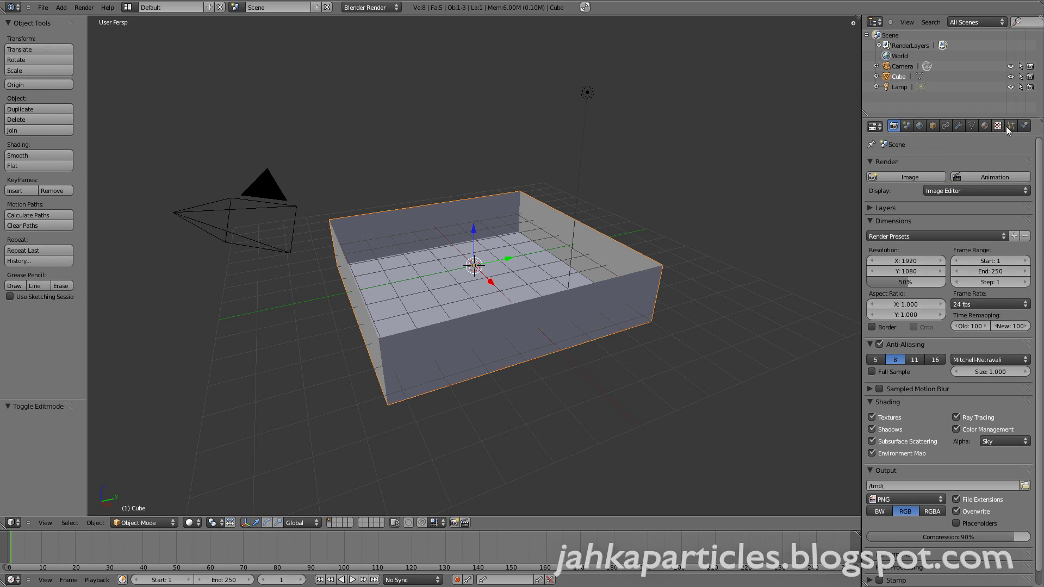
click(1024, 126)
click(910, 189)
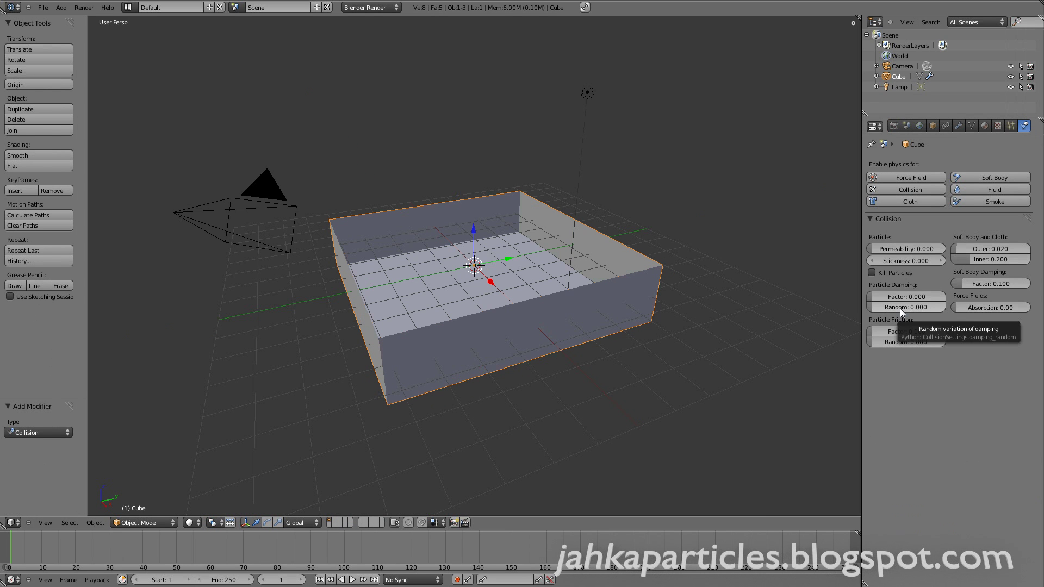
click(873, 295)
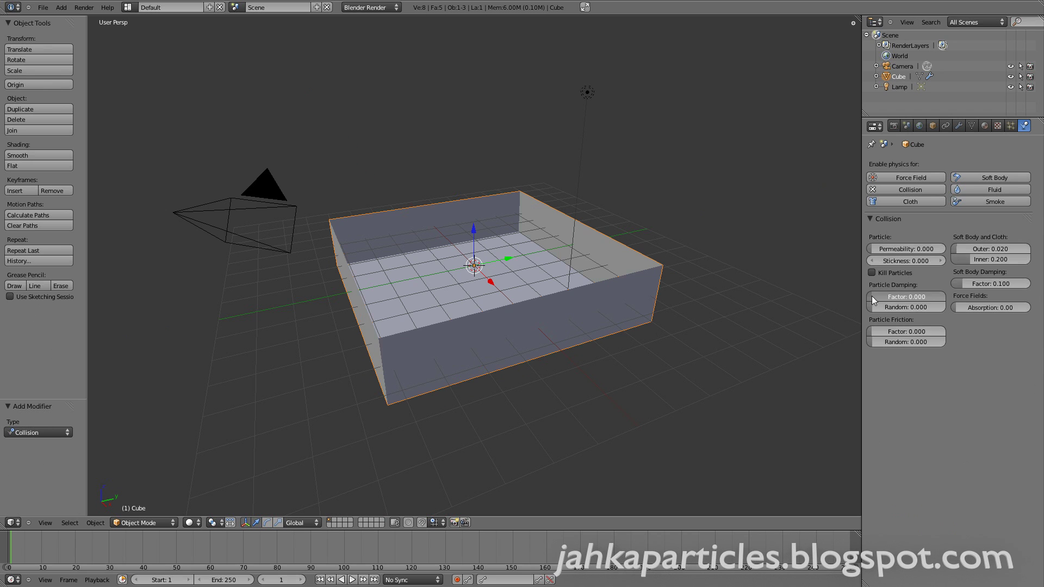
drag(948, 297, 948, 332)
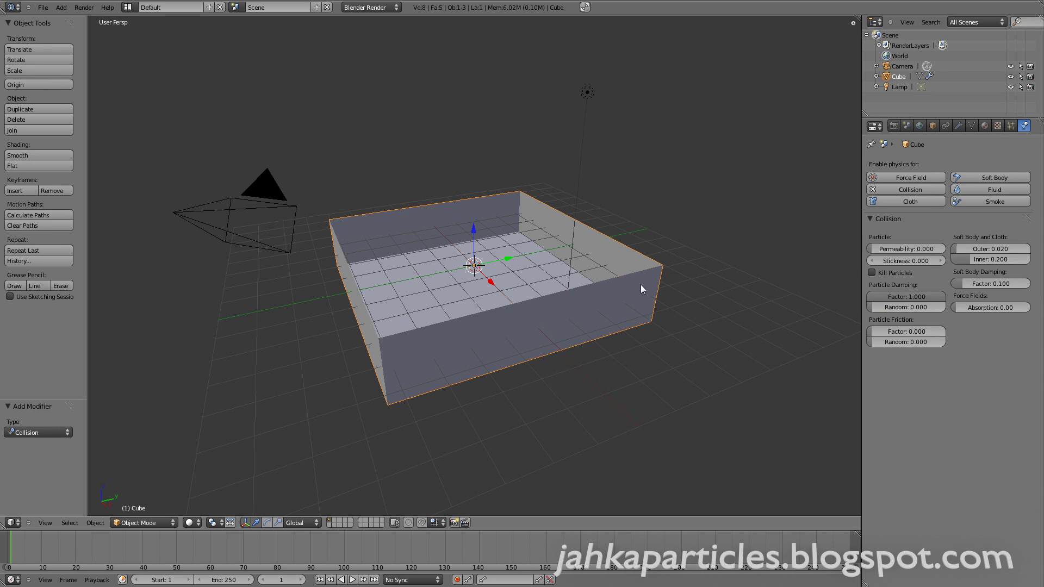
key(shift+a)
Add a plane and lift it to Z 4.605 above the box.
mouse_move(587, 287)
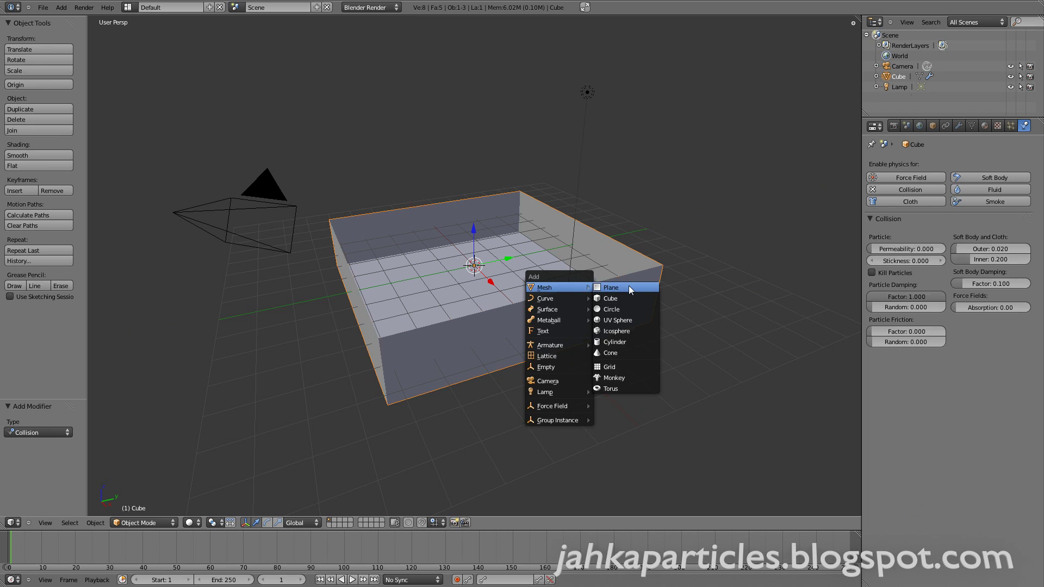
click(630, 288)
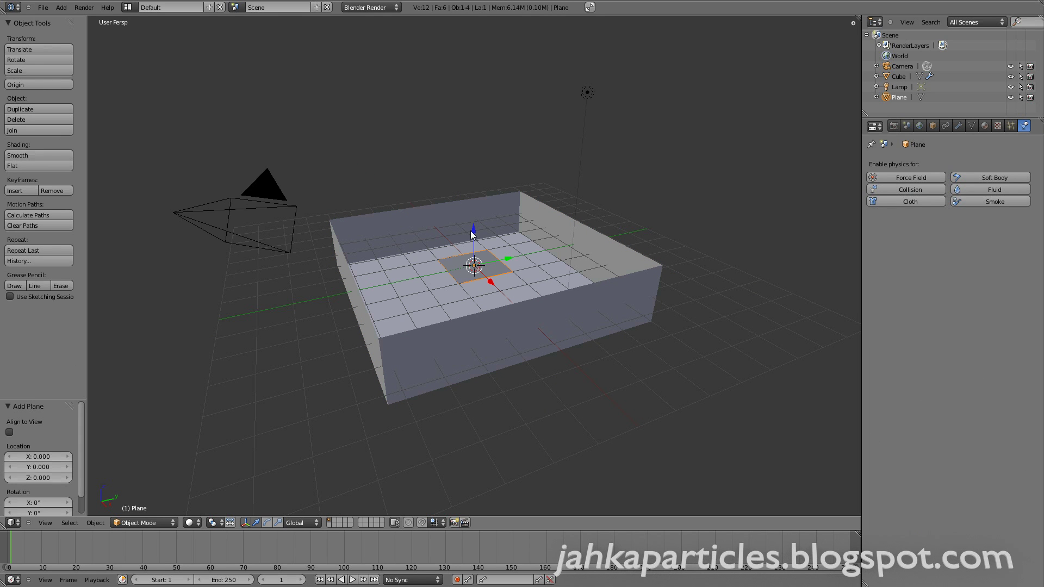
drag(470, 235, 465, 96)
Rotate the plane 180° on X so it faces down into the box.
key(KP_3)
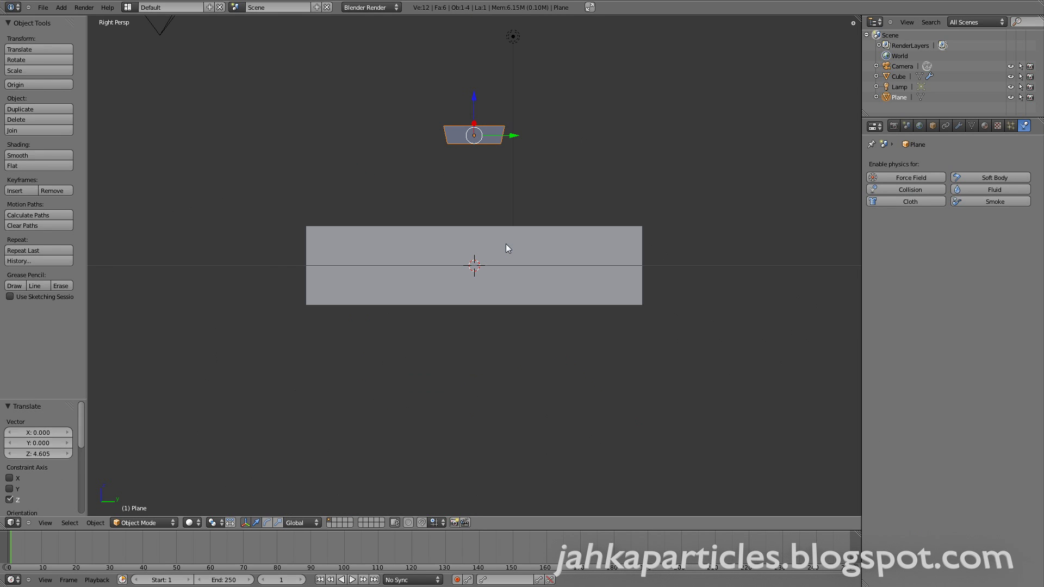
key(KP_5)
key(r)
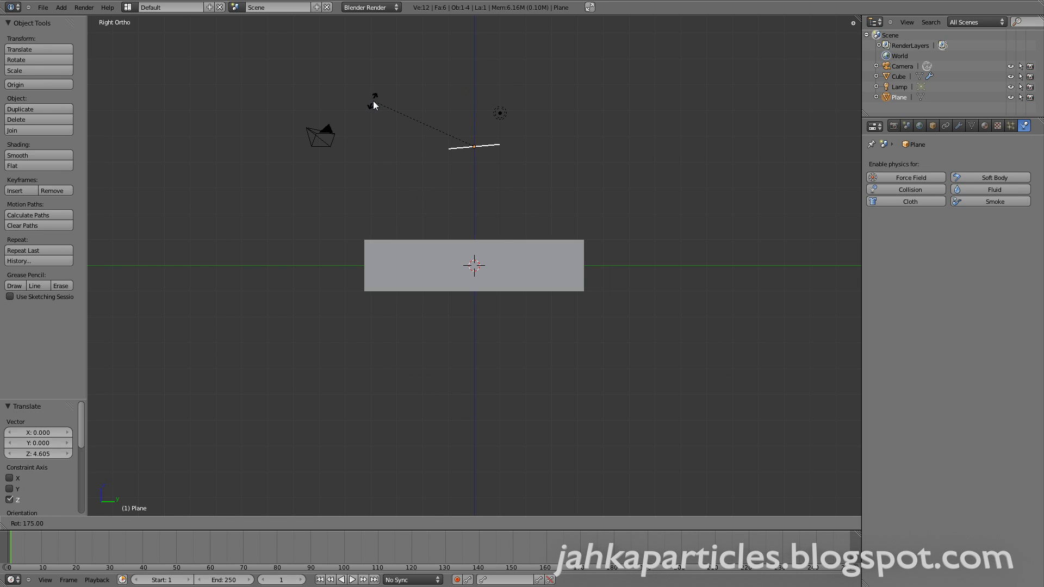
click(381, 98)
middle_drag(450, 308, 360, 305)
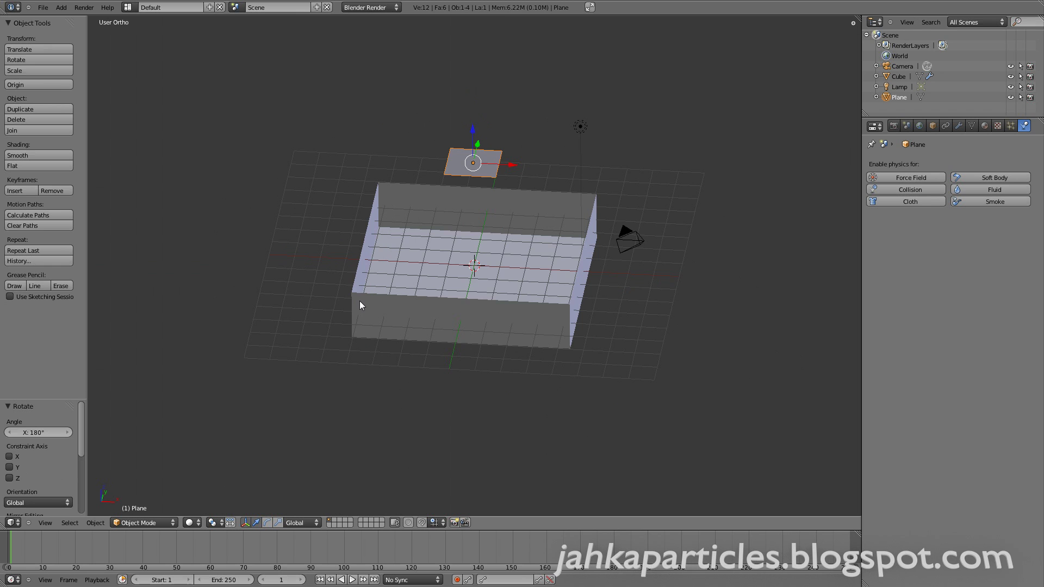
scroll(509, 333, up, 1)
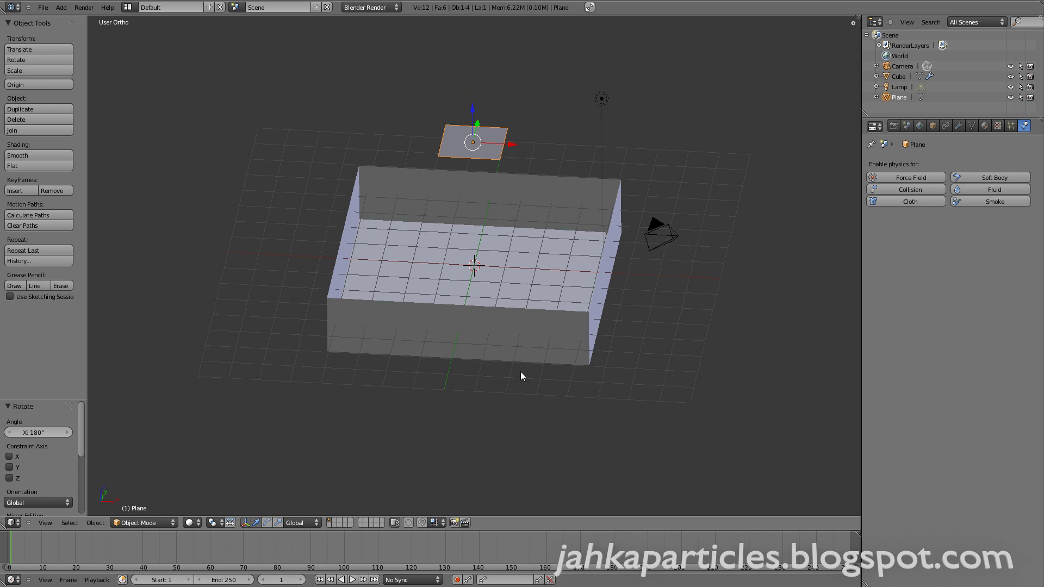
Set the box's display type to Wire, then show the plane's Particles settings.
right_click(524, 331)
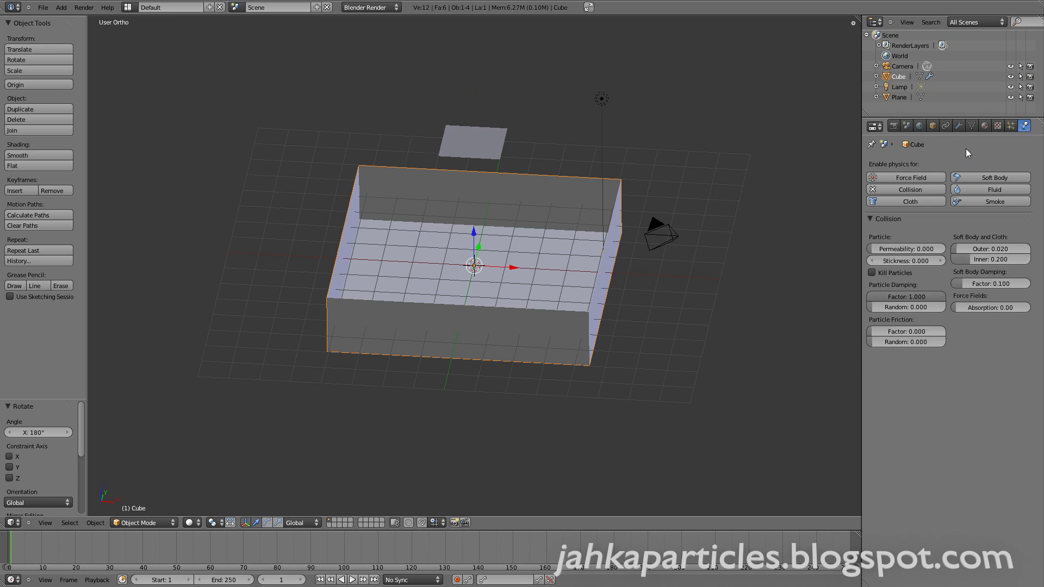
click(933, 126)
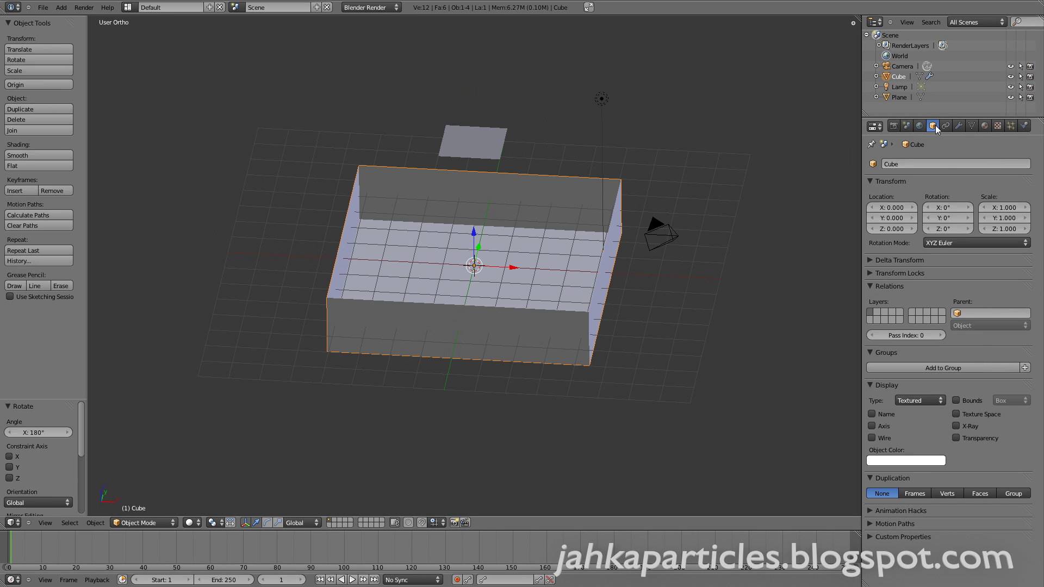
click(915, 399)
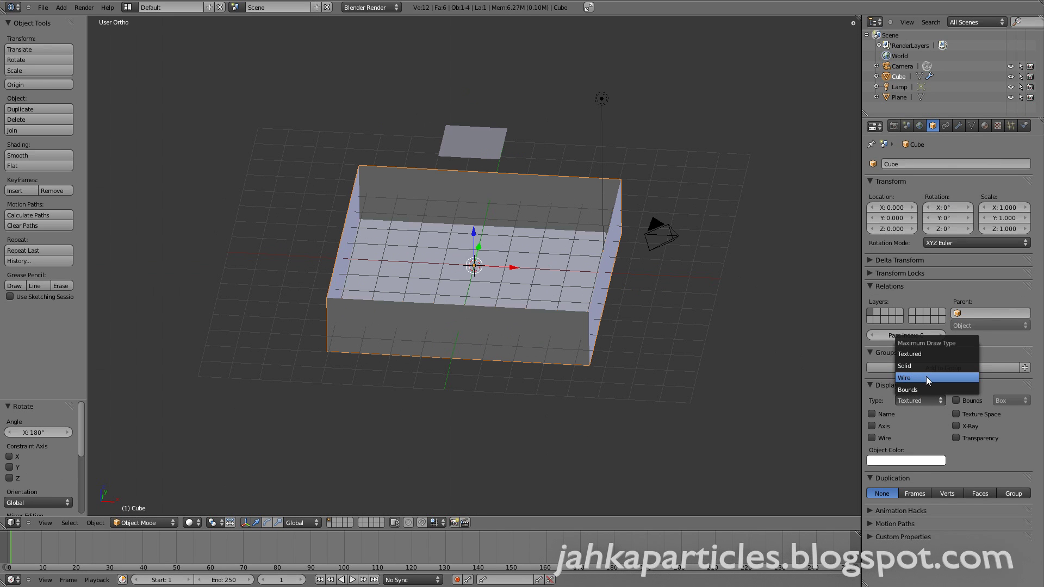
click(923, 376)
right_click(496, 167)
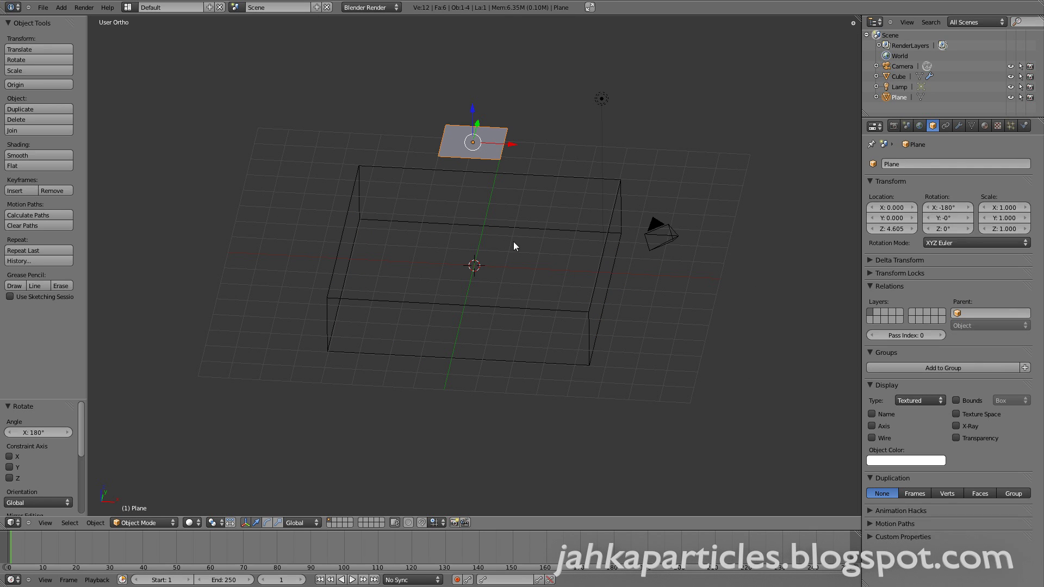
click(1010, 125)
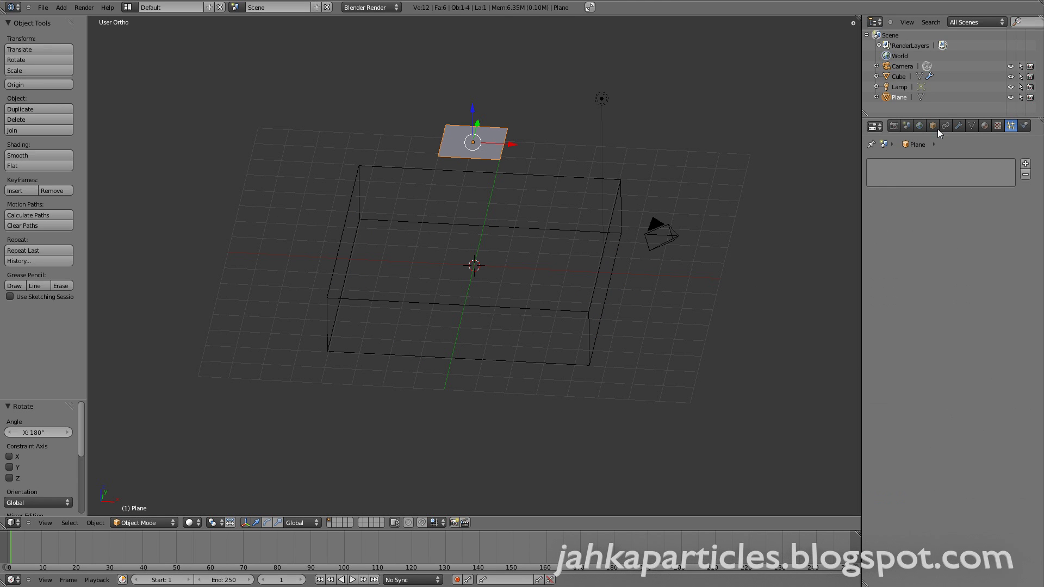
Add an emitter particle system to the plane and lower its cache step from 10 to 1.
click(1026, 162)
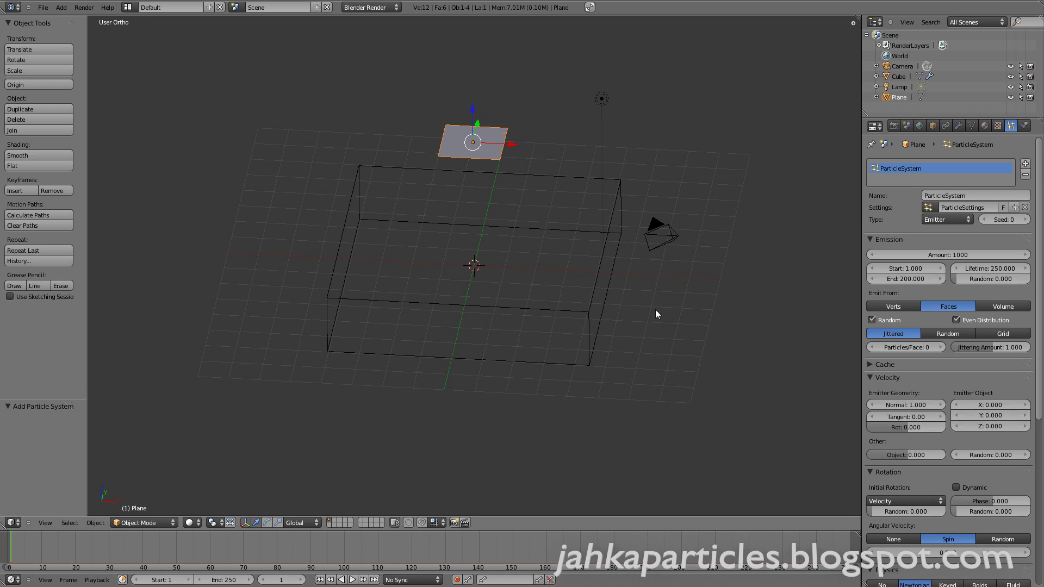
scroll(523, 314, up, 2)
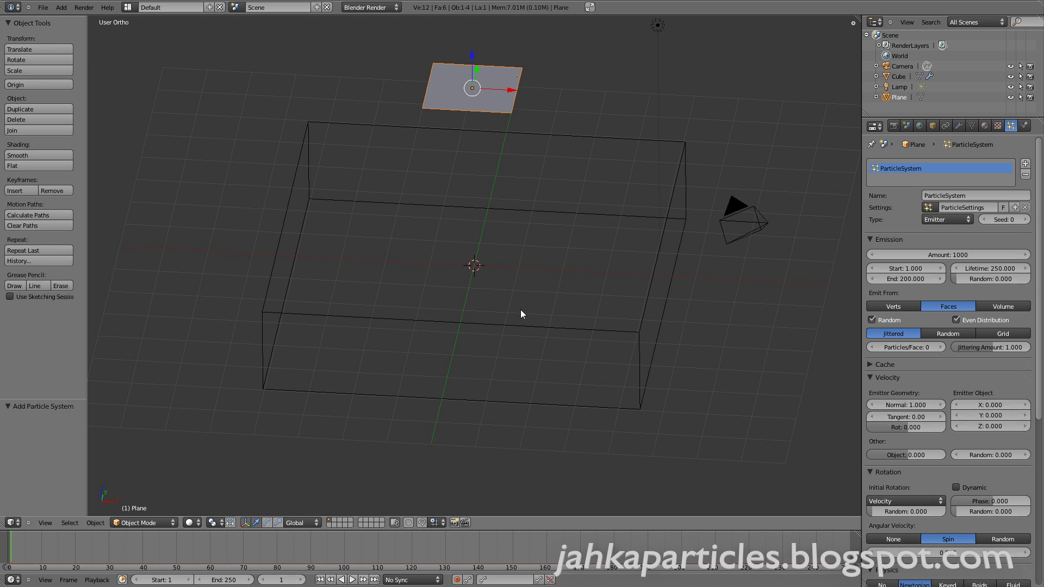
click(870, 365)
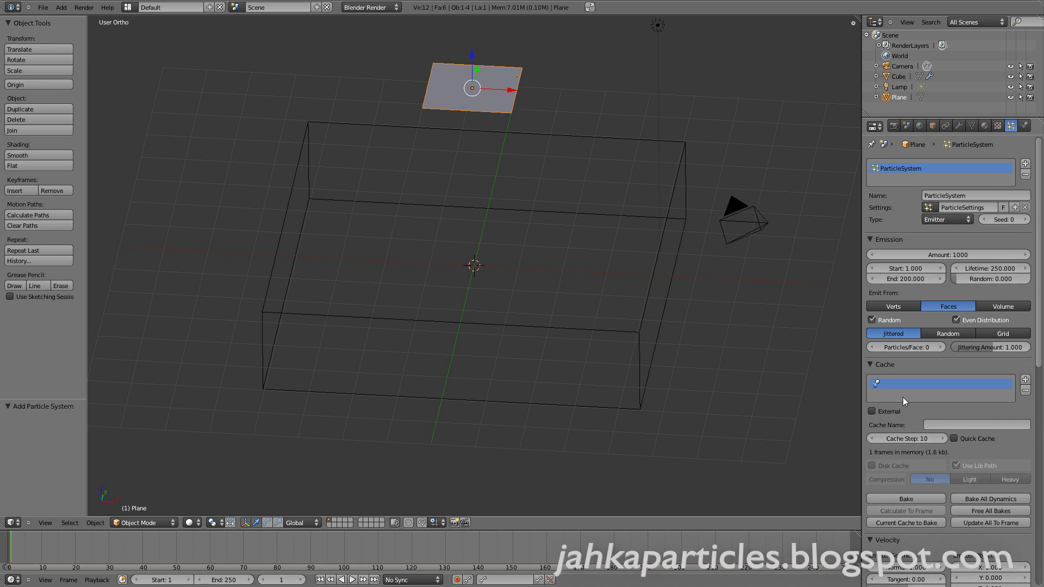
scroll(919, 429, down, 4)
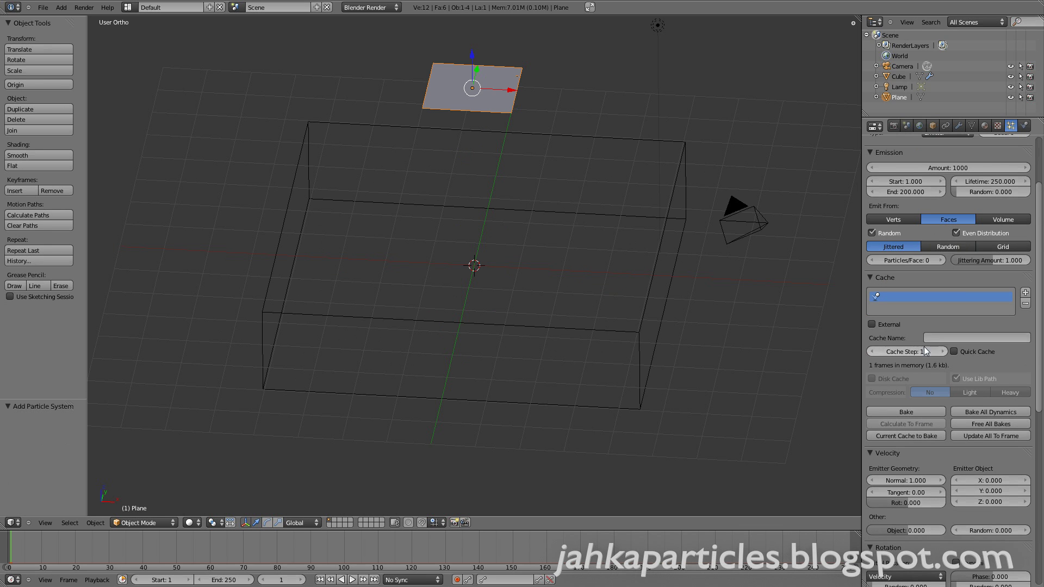
mouse_move(915, 350)
mouse_down()
mouse_move(886, 350)
mouse_move(911, 350)
mouse_up()
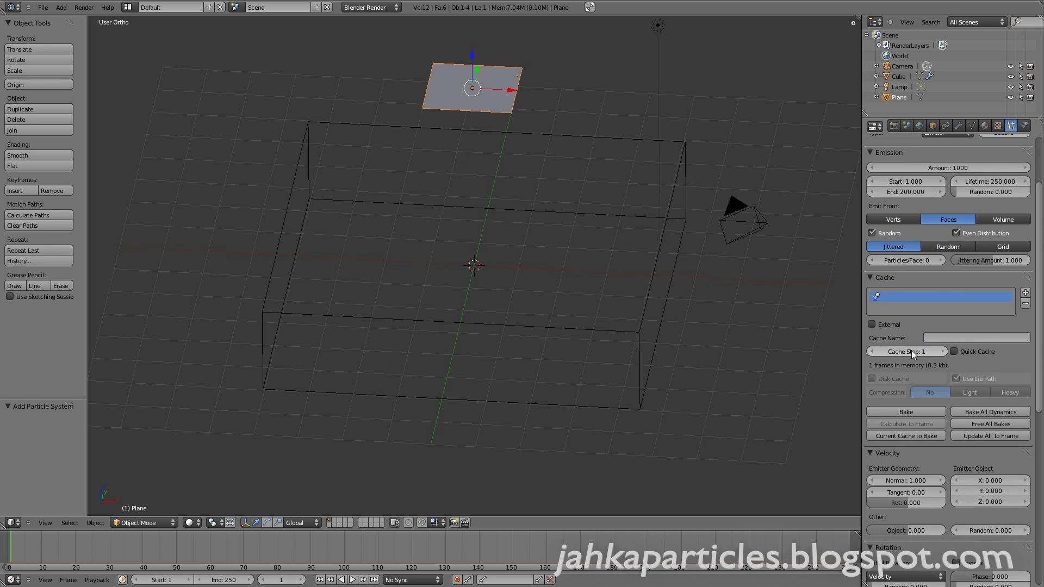
click(871, 278)
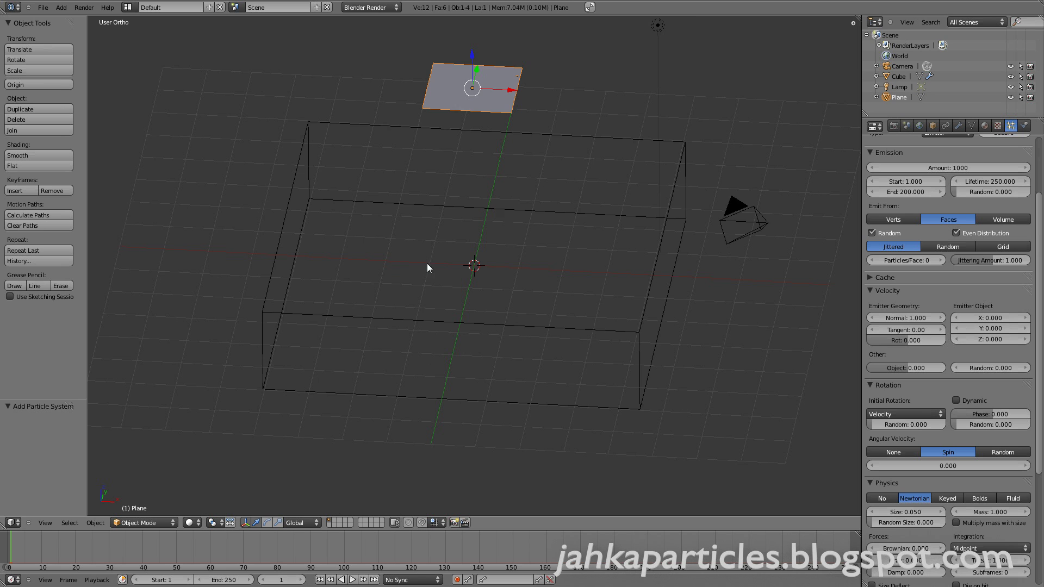
scroll(427, 268, up, 1)
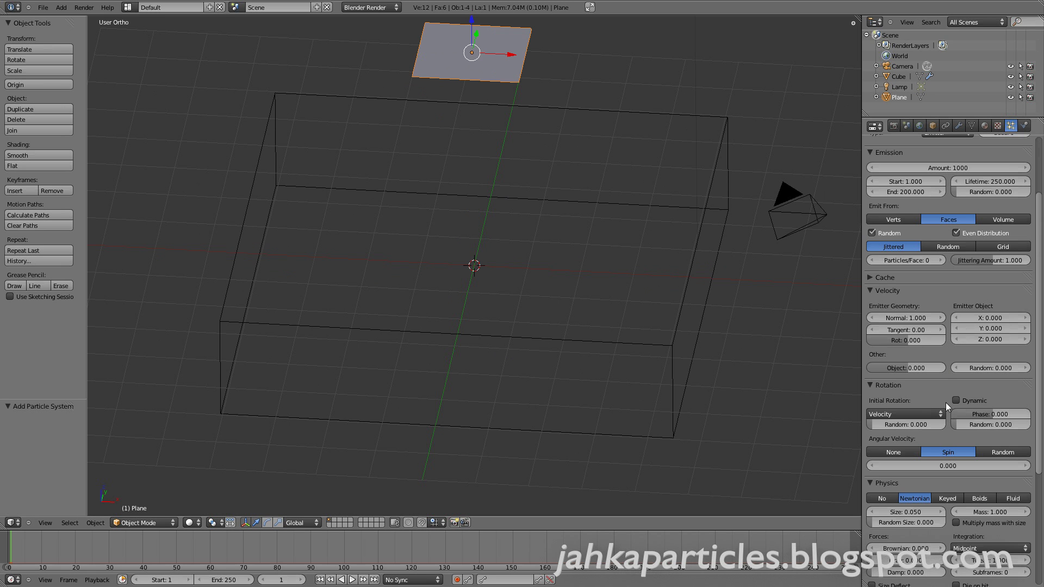
scroll(944, 387, down, 8)
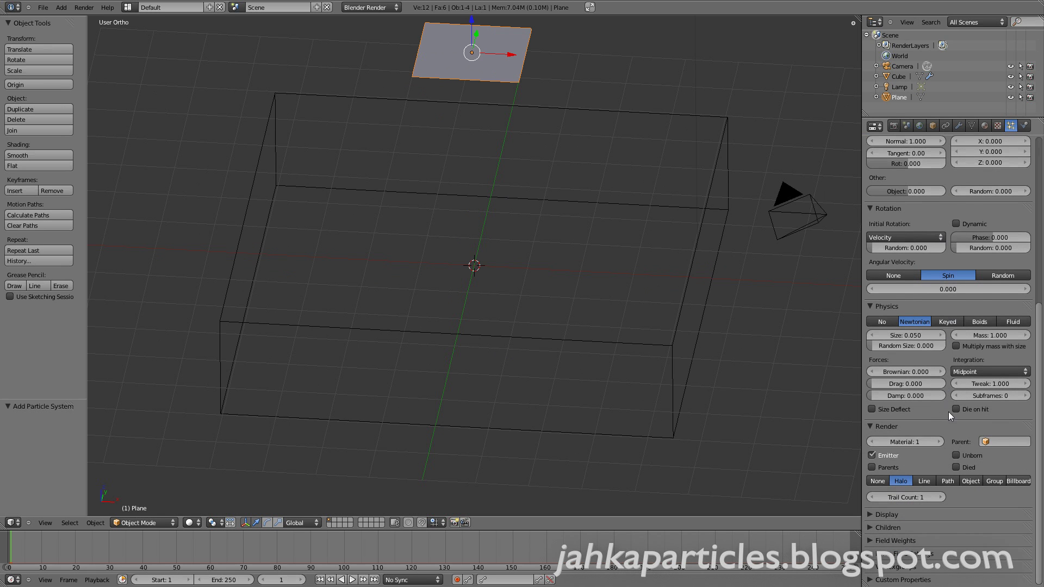
Show particle size in the viewport, and enable Size Deflect and Multiply mass with size.
click(870, 514)
scroll(914, 506, down, 3)
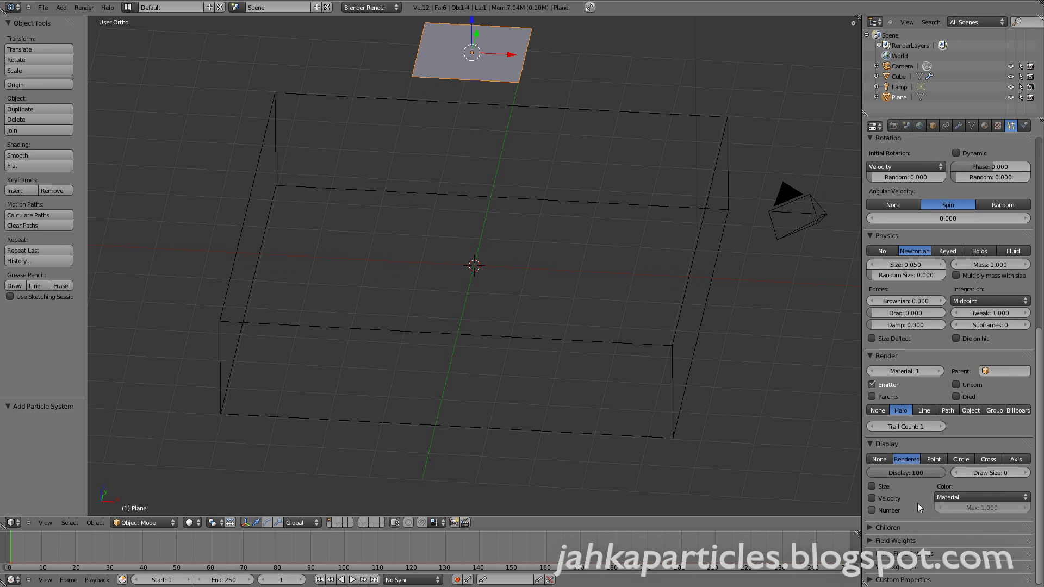
click(872, 487)
scroll(884, 482, up, 4)
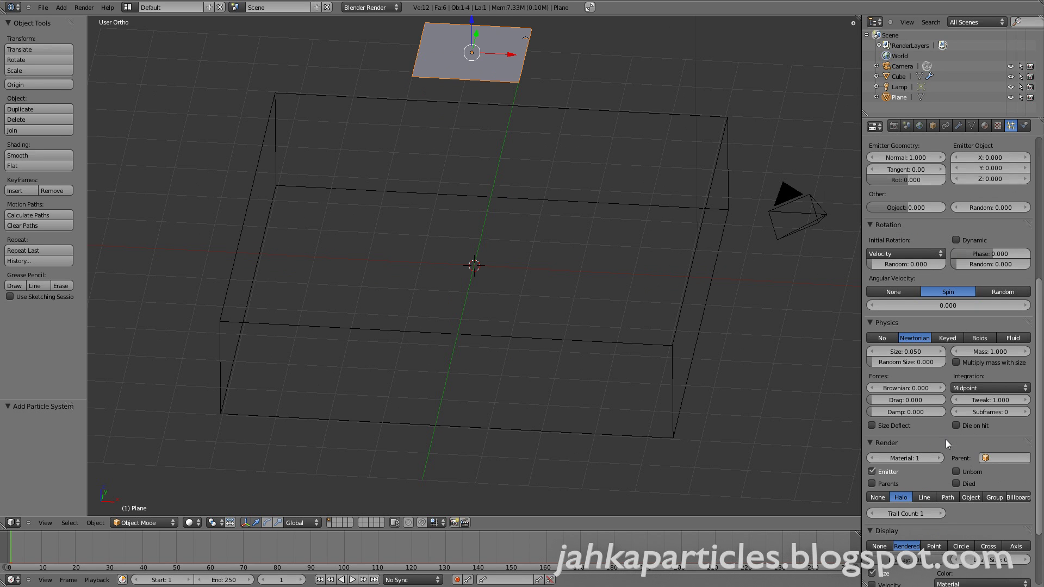
click(876, 425)
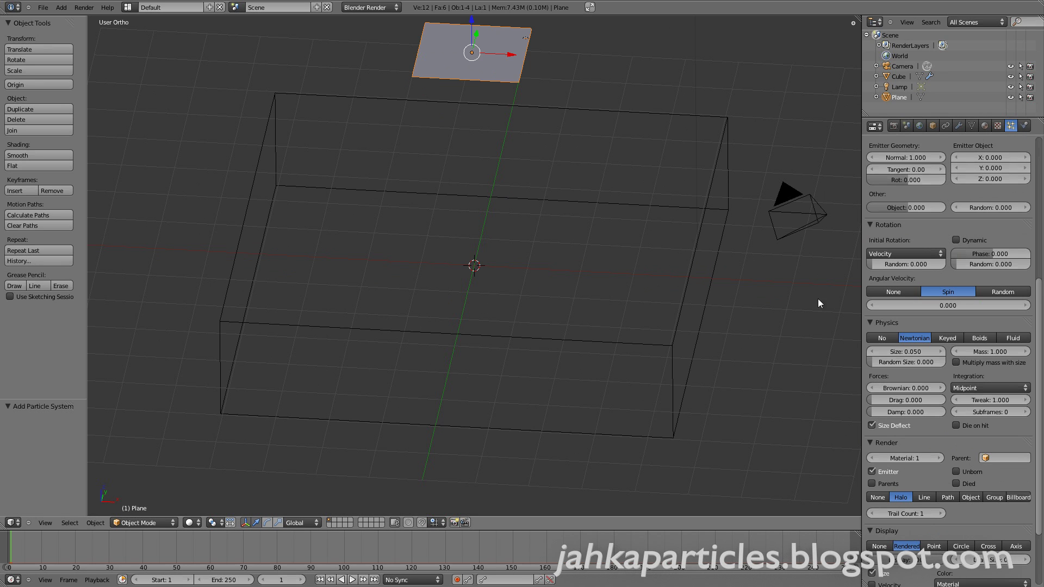
click(956, 362)
middle_drag(511, 392, 505, 389)
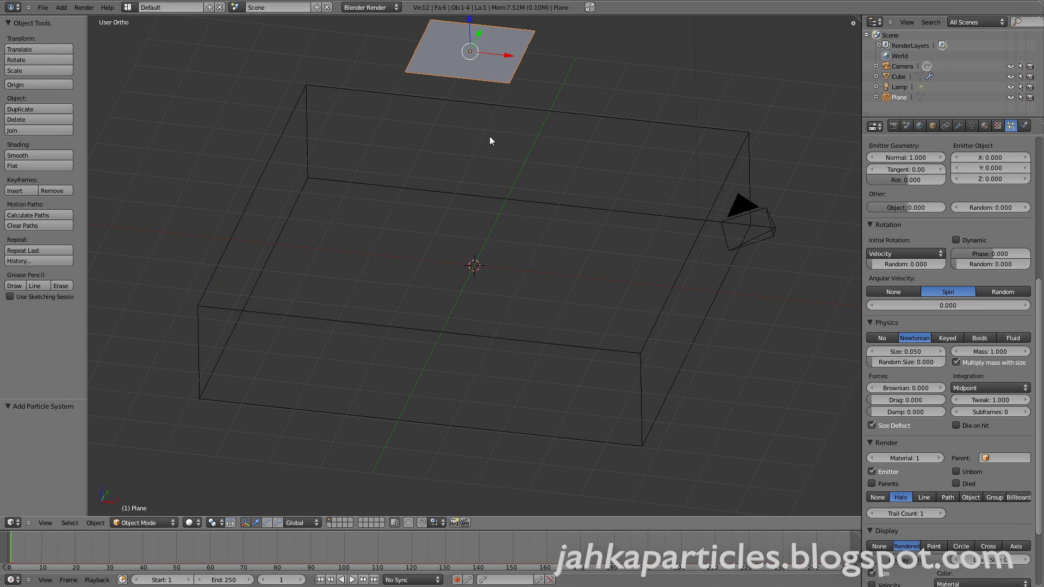
Switch particle physics to Fluid and play the simulation, stopping at frame 85.
click(1014, 339)
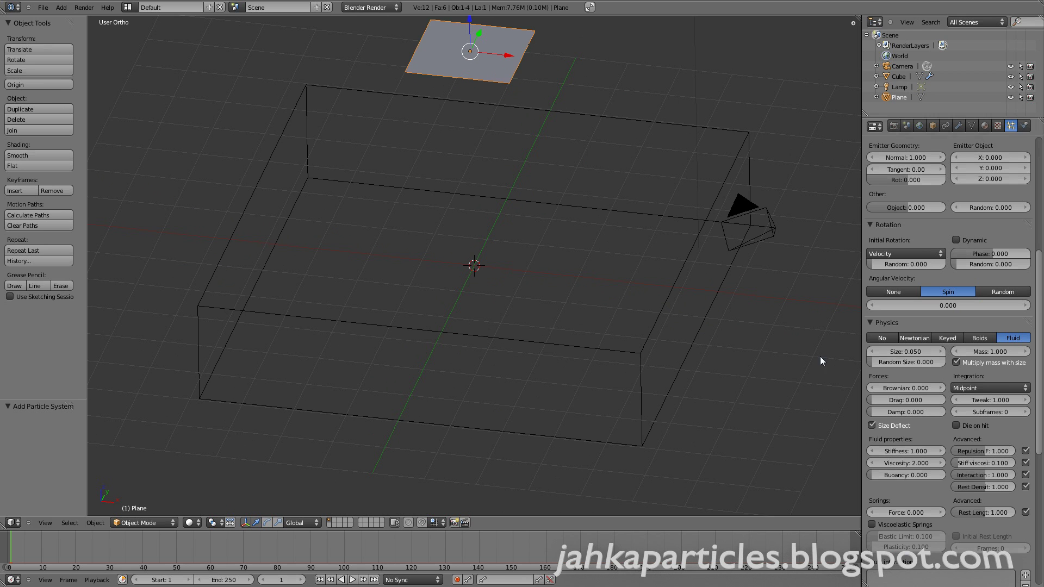
click(352, 580)
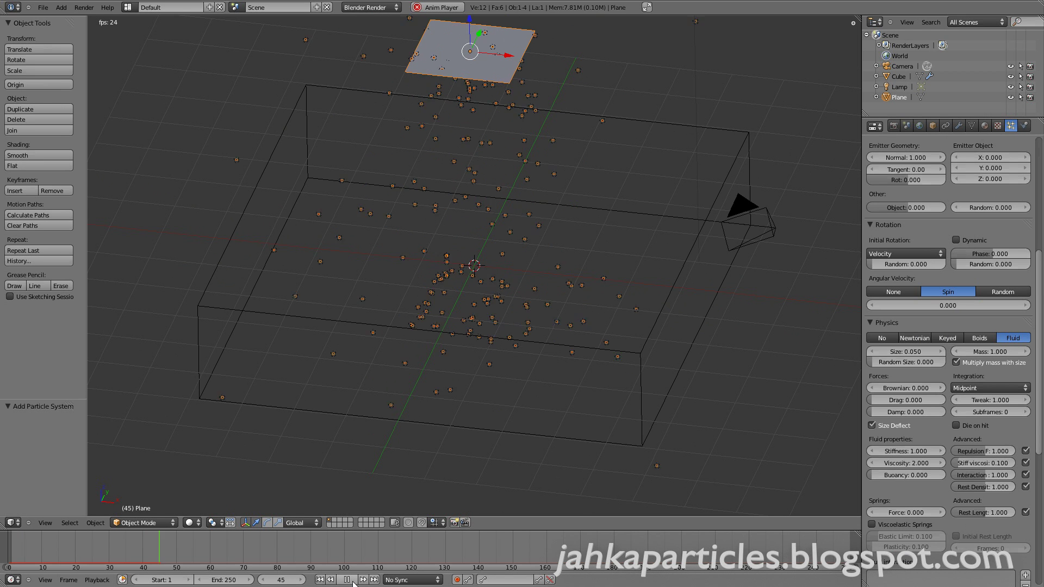
key(alt+a)
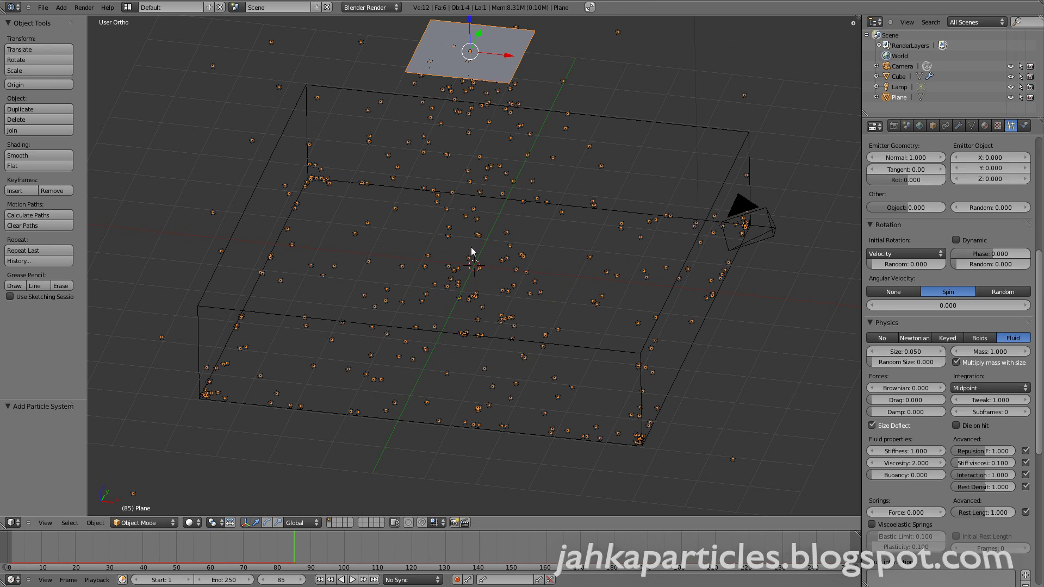
mouse_move(469, 315)
middle_down()
mouse_move(466, 286)
mouse_move(465, 310)
middle_up()
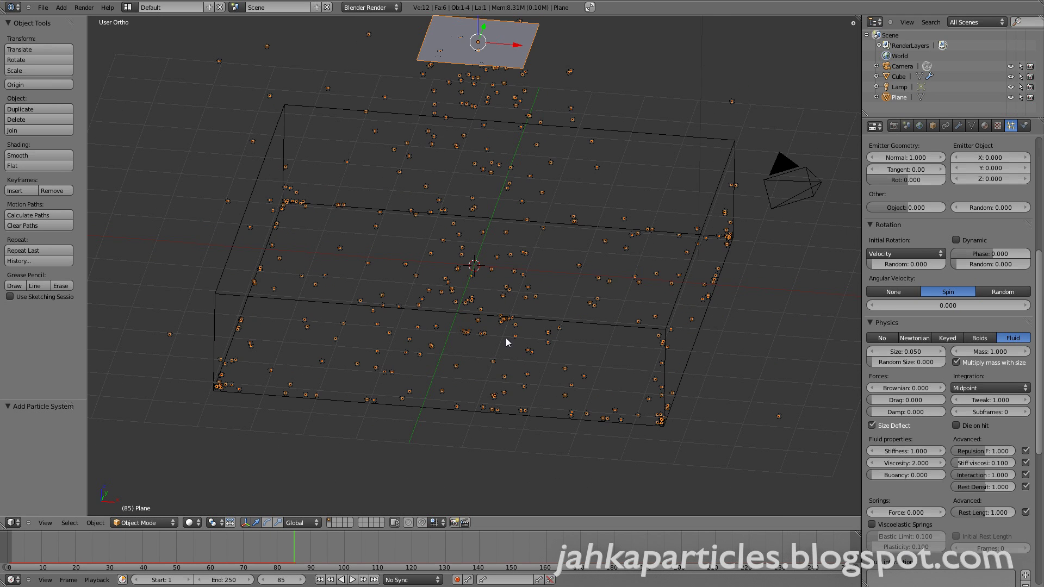
middle_drag(505, 337, 530, 309)
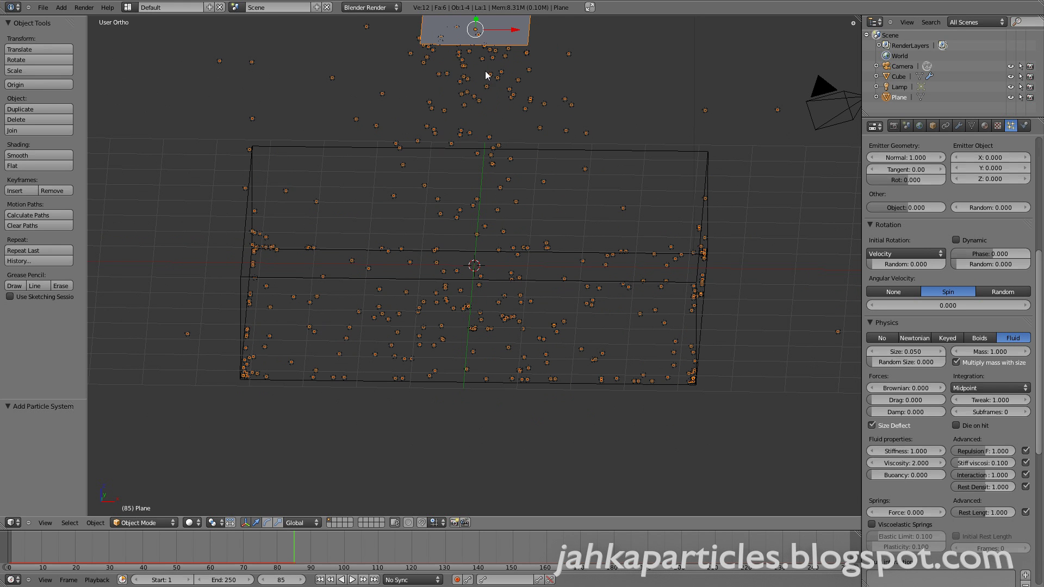
Set the fluid particle size to 0.200 and replay the pour from frame 1.
mouse_move(907, 352)
mouse_down()
mouse_move(949, 352)
mouse_move(915, 356)
mouse_up()
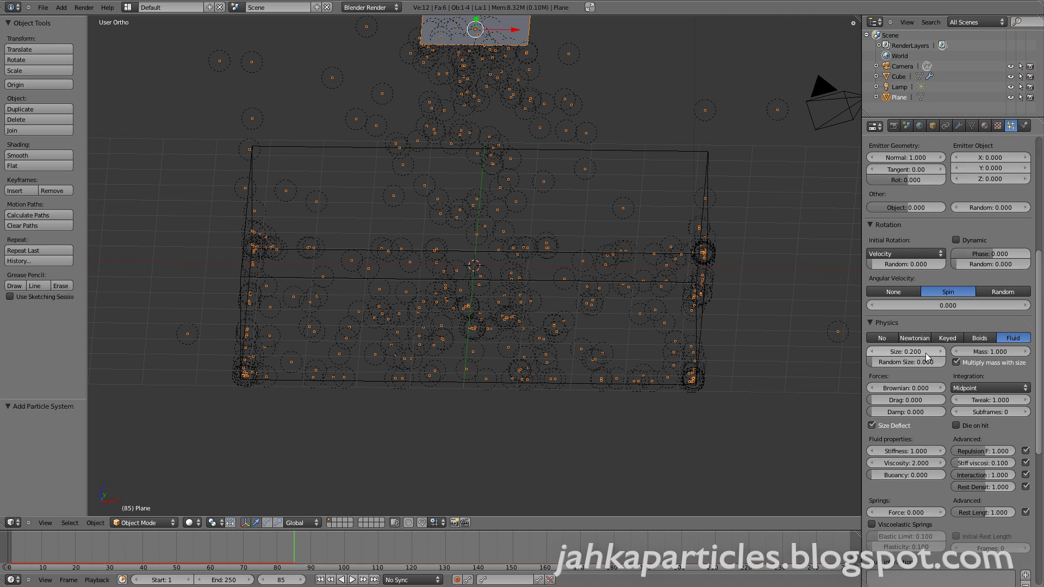
click(319, 580)
click(352, 580)
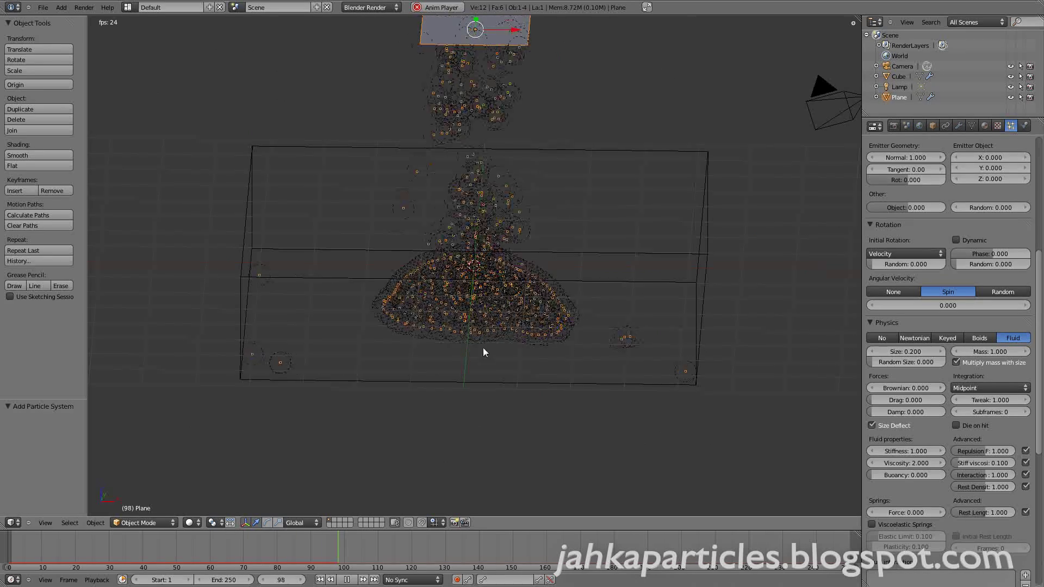
middle_drag(471, 375, 477, 347)
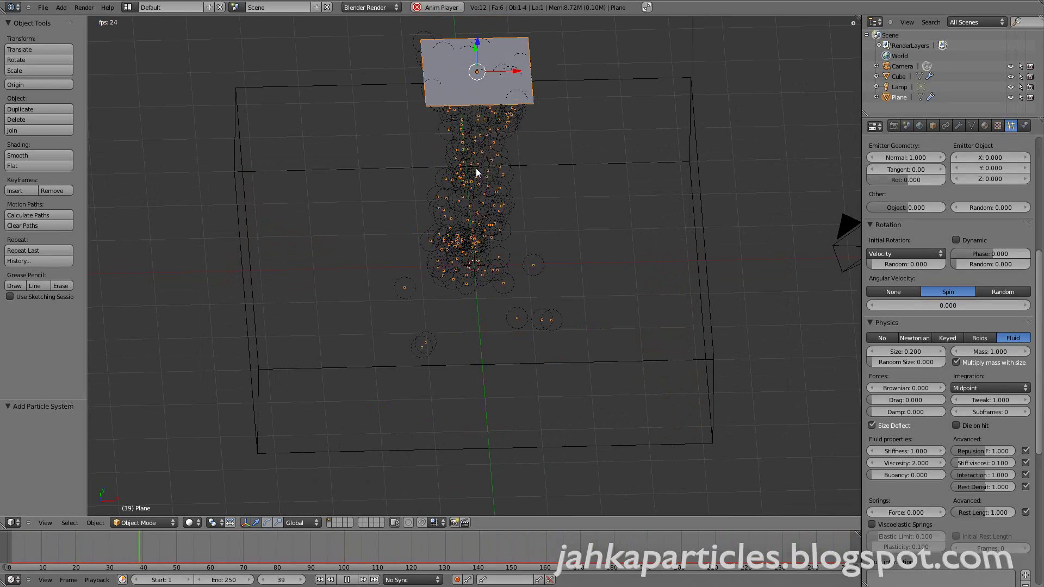
middle_drag(491, 348, 484, 323)
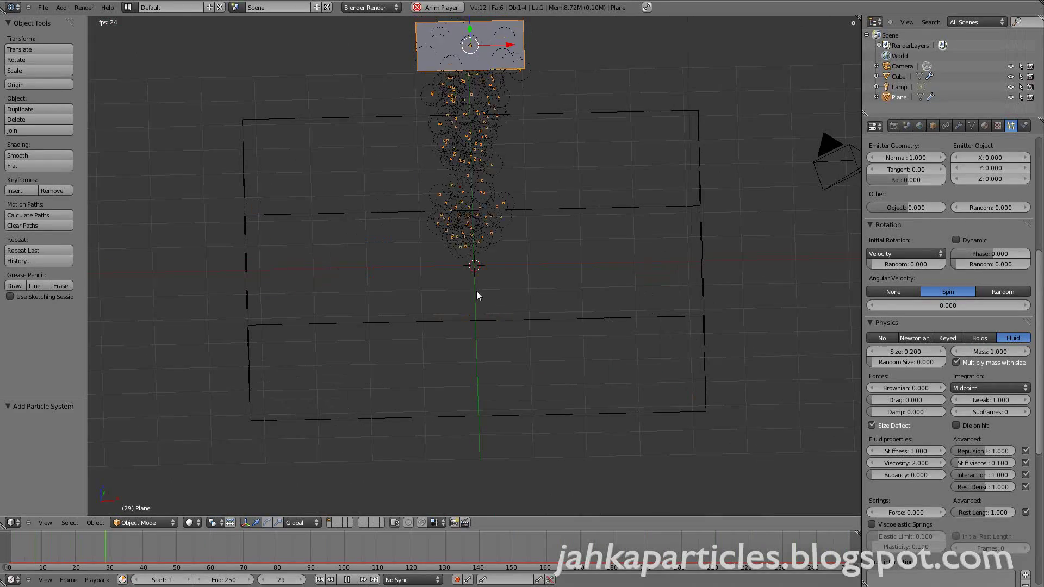
middle_drag(471, 314, 471, 373)
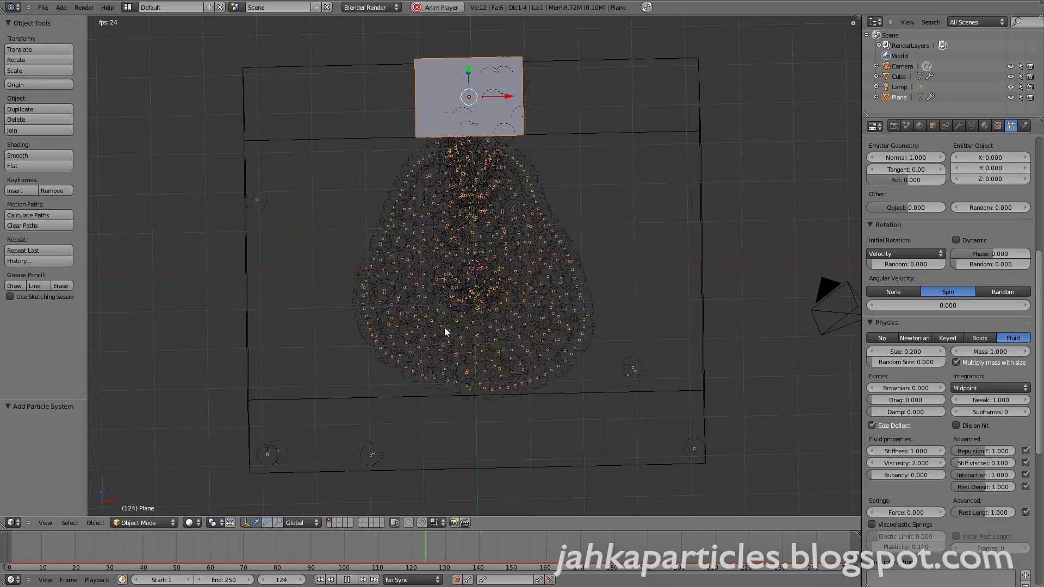
mouse_move(489, 380)
middle_down()
mouse_move(361, 403)
mouse_move(471, 387)
middle_up()
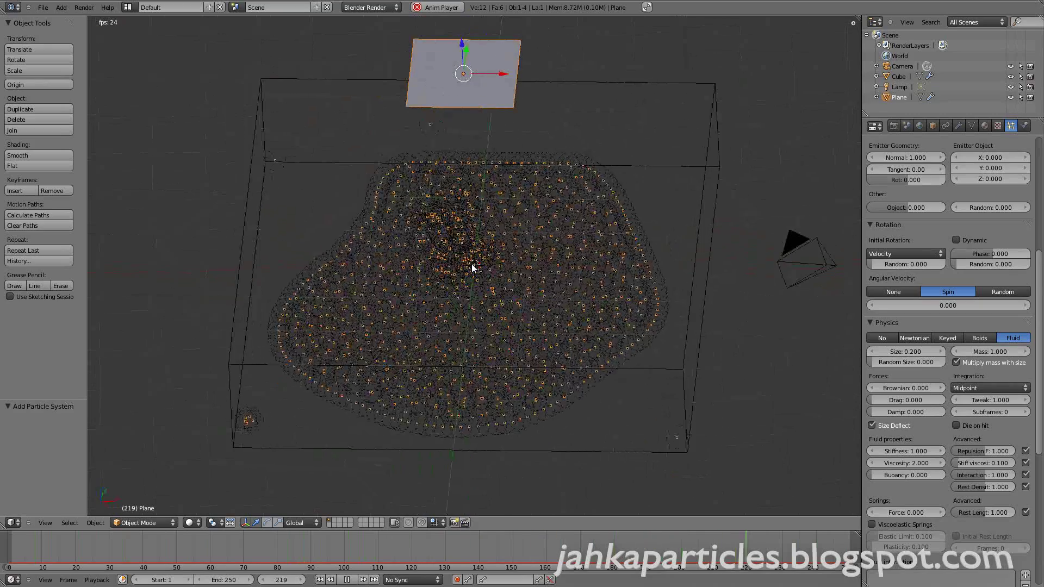
Add a smooth-shaded icosphere and move it to layer 2.
key(shift+a)
mouse_move(461, 276)
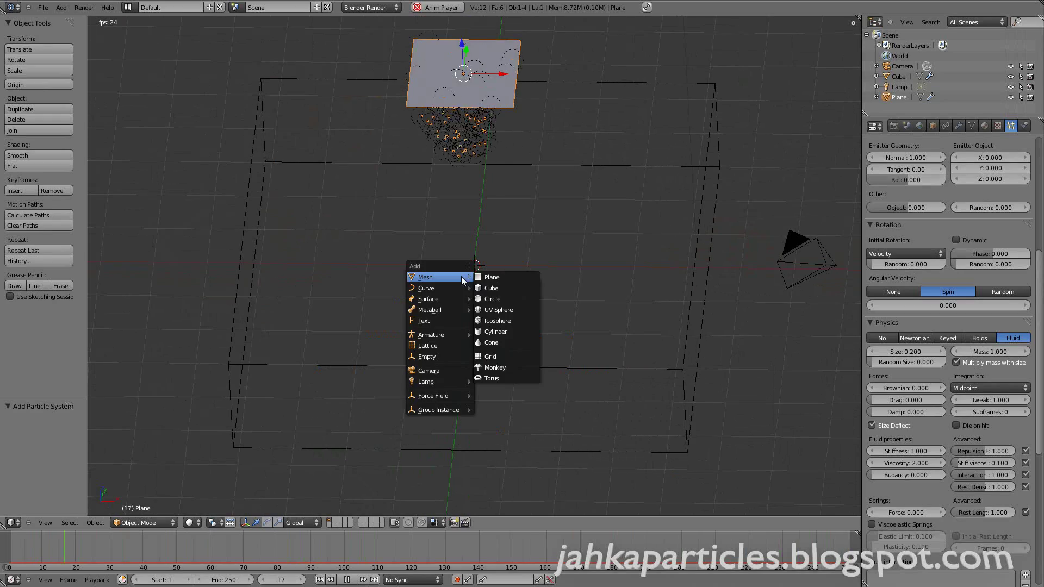
click(491, 322)
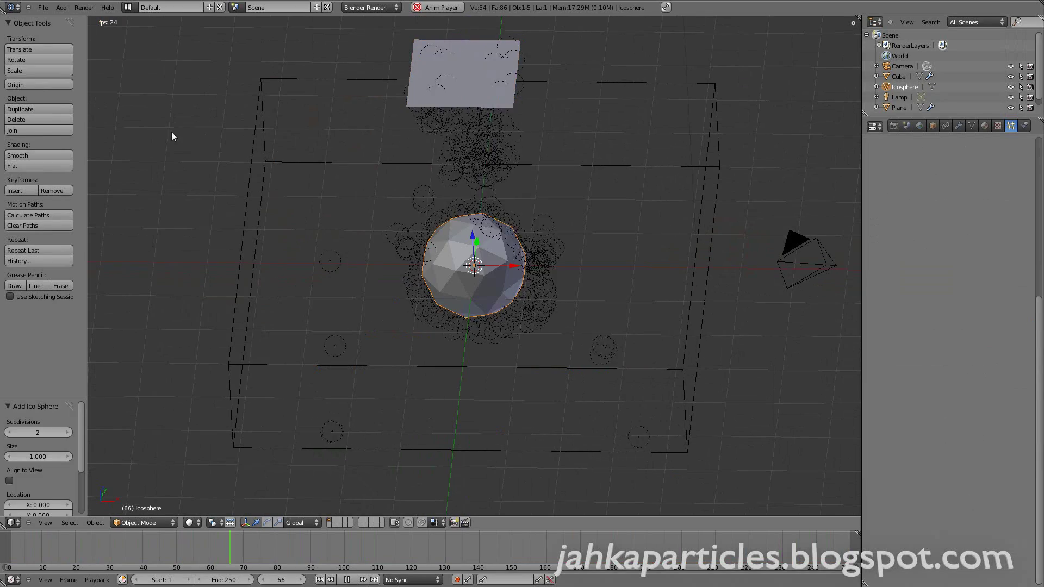
click(40, 155)
key(m)
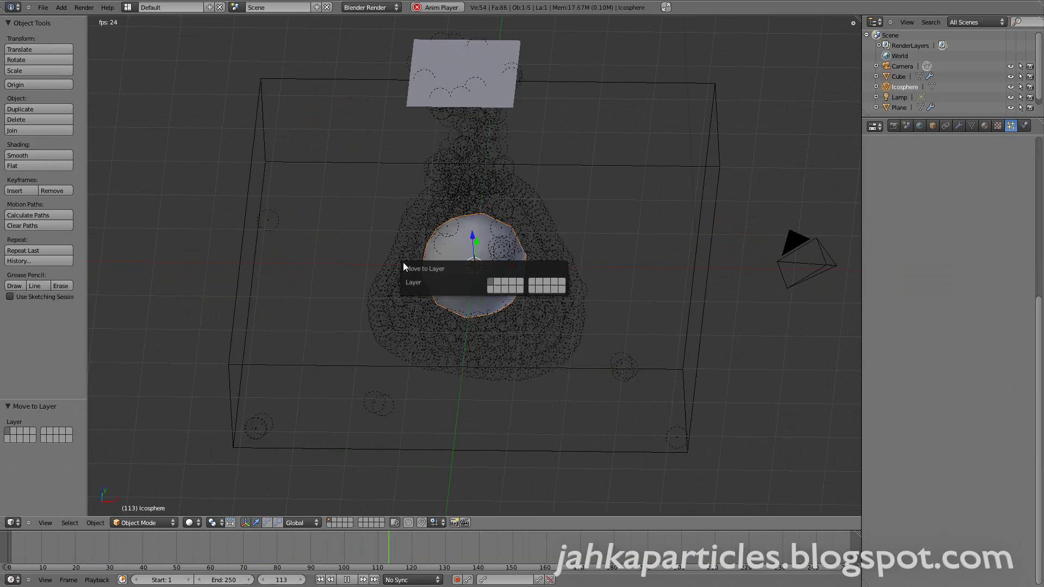
key(2)
Render the plane's particles as Object, using the Icosphere as the dupli object.
right_click(419, 75)
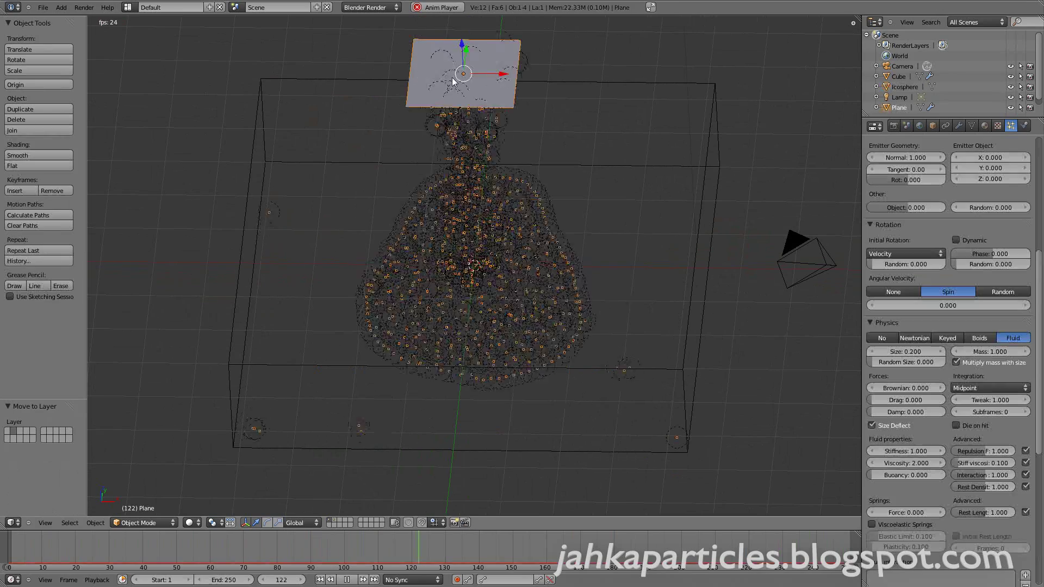
scroll(971, 458, down, 2)
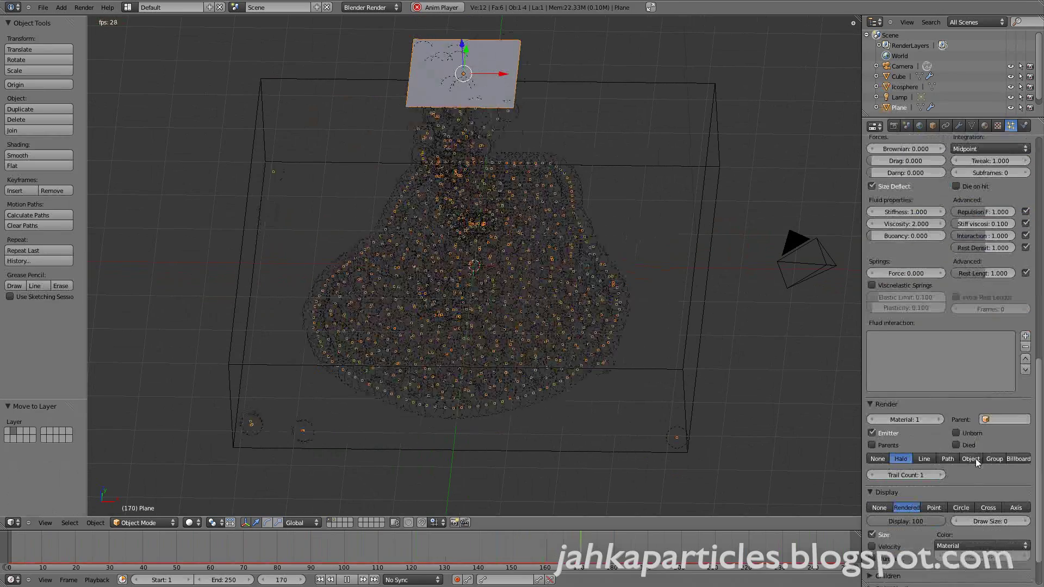
click(969, 459)
click(983, 473)
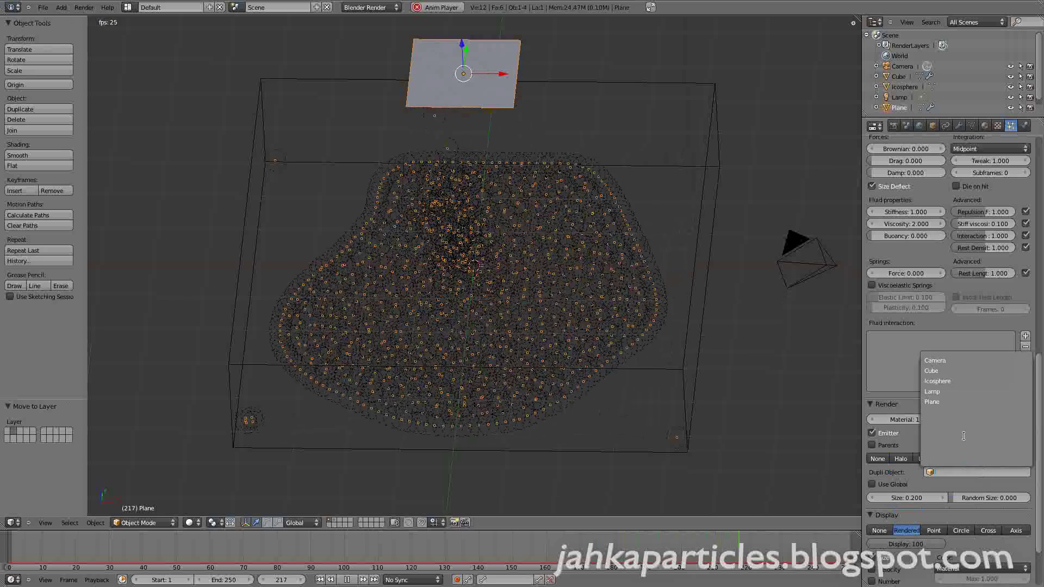
click(953, 381)
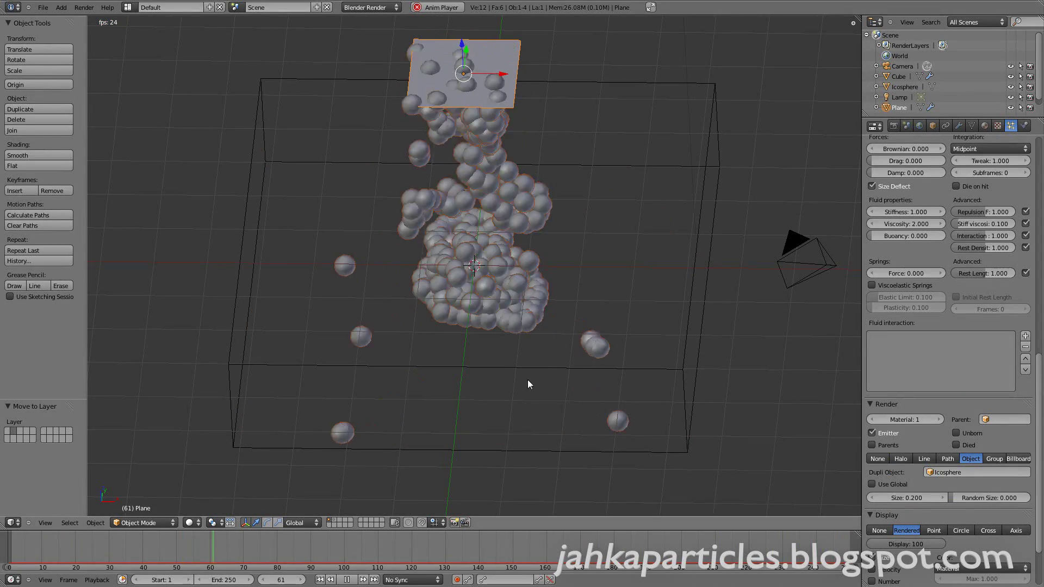
middle_drag(473, 386, 451, 367)
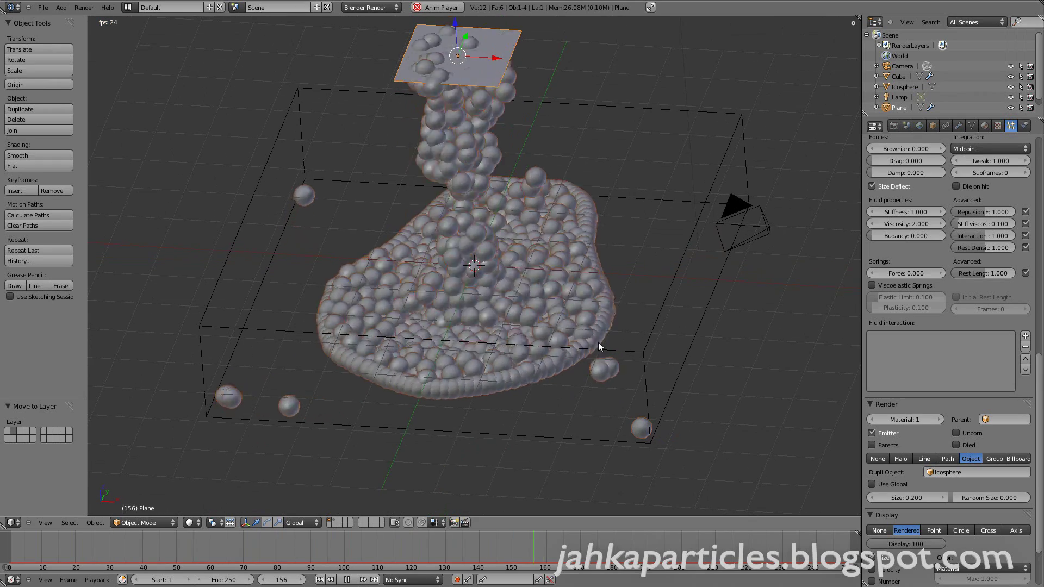
middle_drag(678, 347, 684, 354)
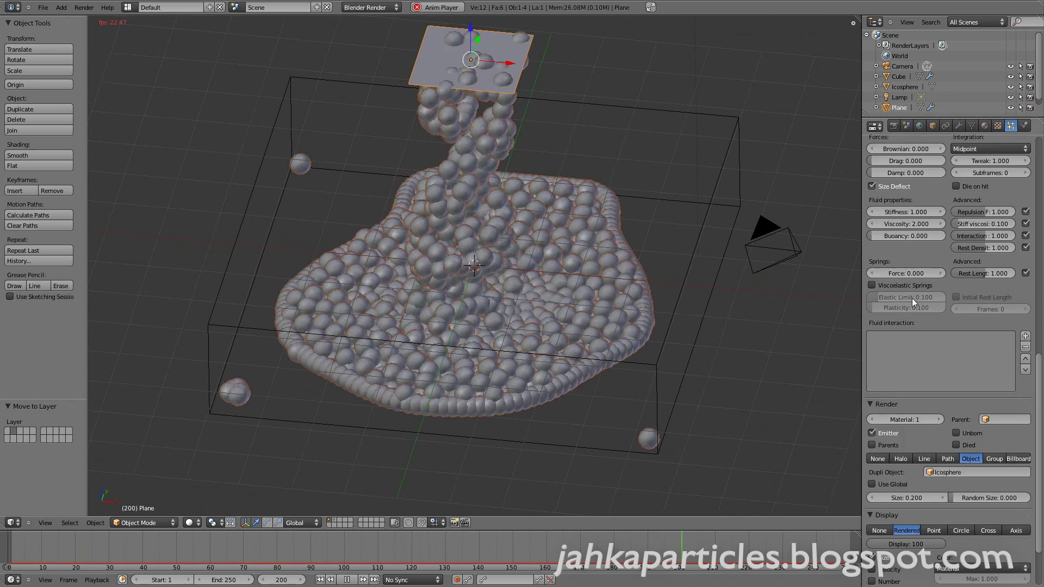
scroll(924, 310, up, 4)
scroll(918, 335, up, 2)
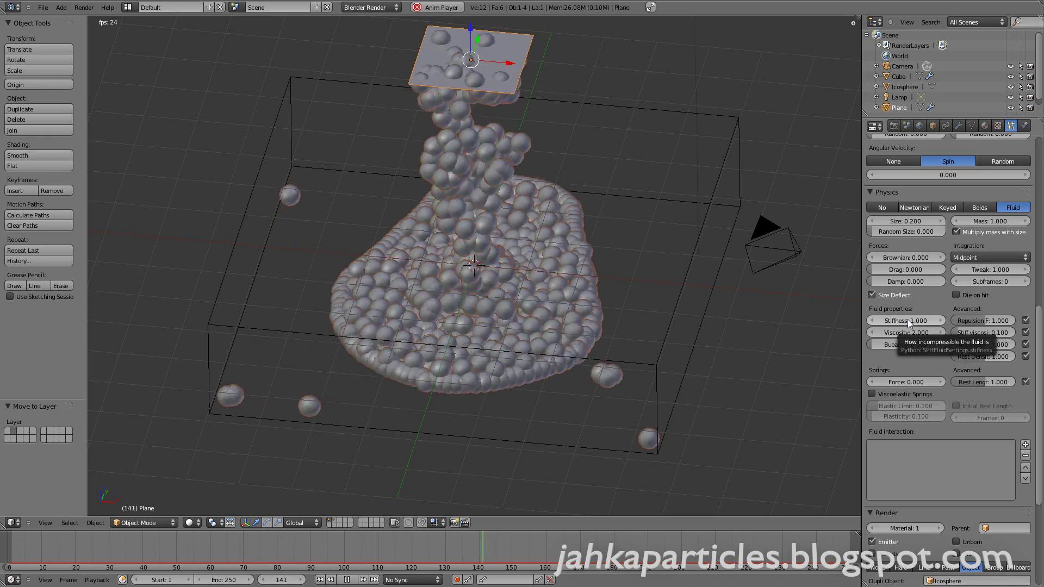
mouse_move(496, 359)
middle_down()
mouse_move(492, 377)
mouse_move(501, 372)
middle_up()
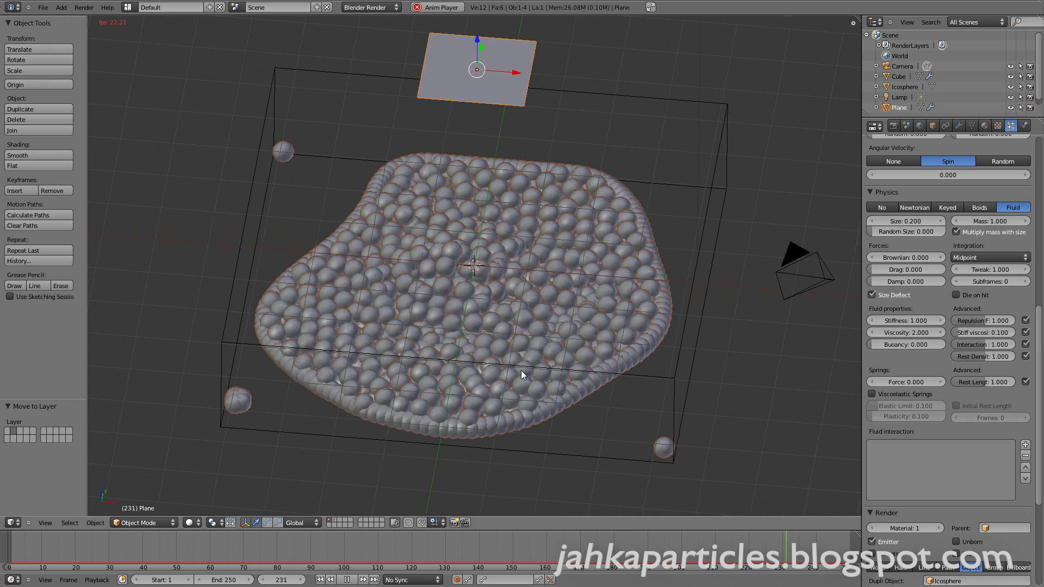
With fluid stiffness at 4.000, replay the pour from frame 1 and zoom out.
click(347, 580)
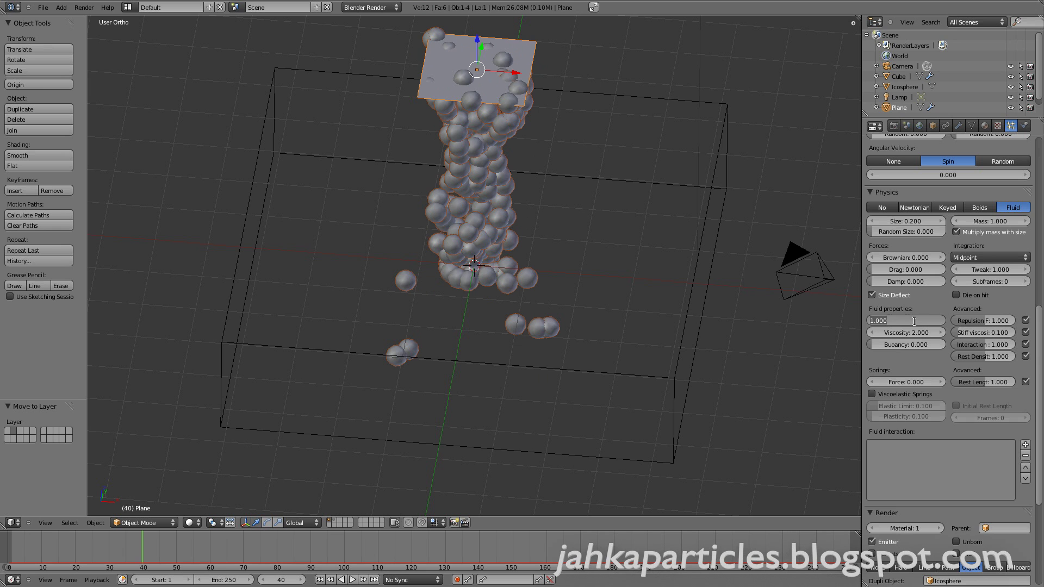
click(320, 580)
click(352, 579)
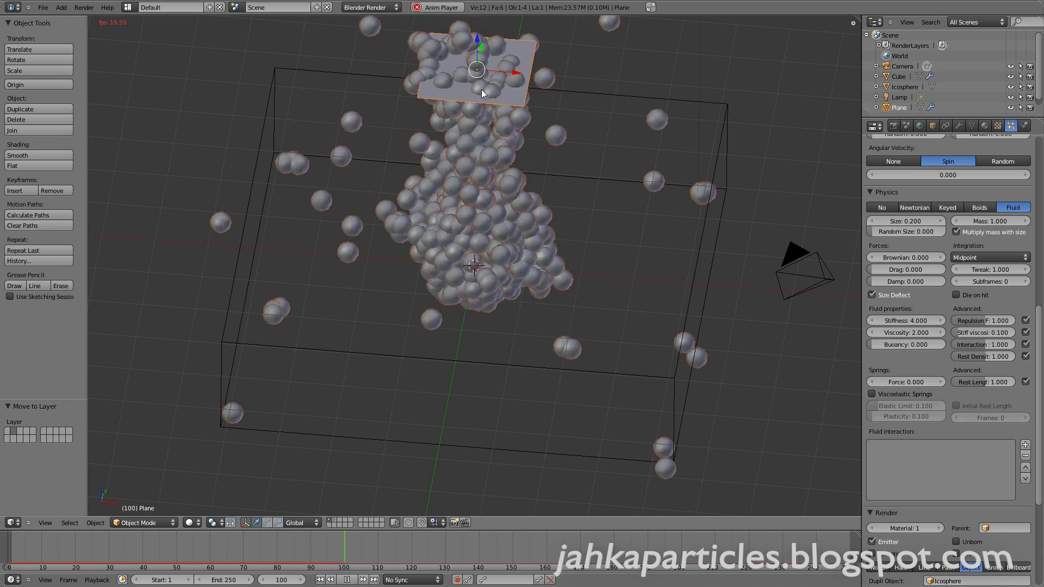
scroll(479, 221, down, 2)
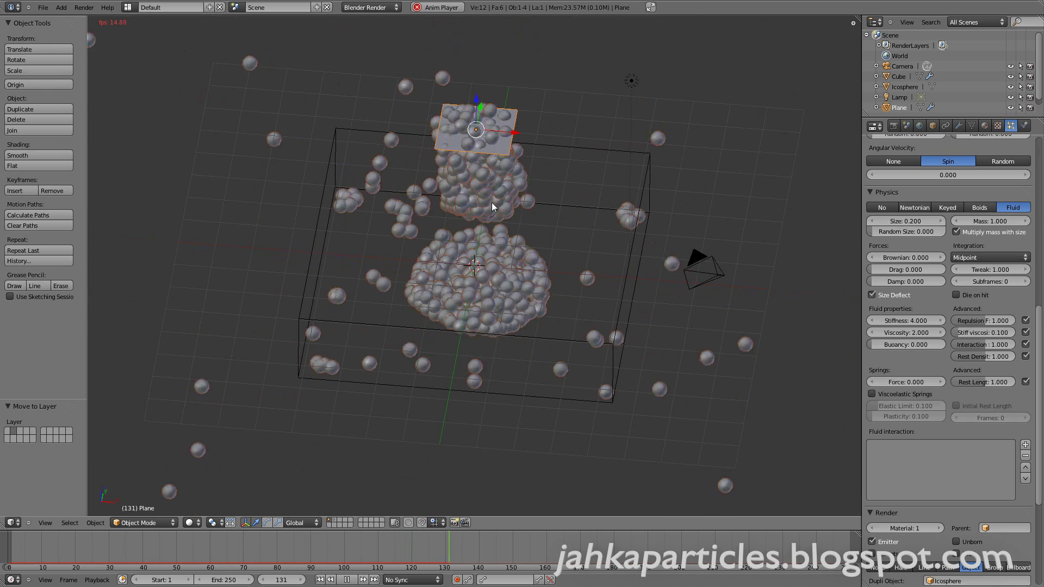
Stop the pour at frame 159, rewind to frame 1, and orbit to a top-down view.
click(346, 580)
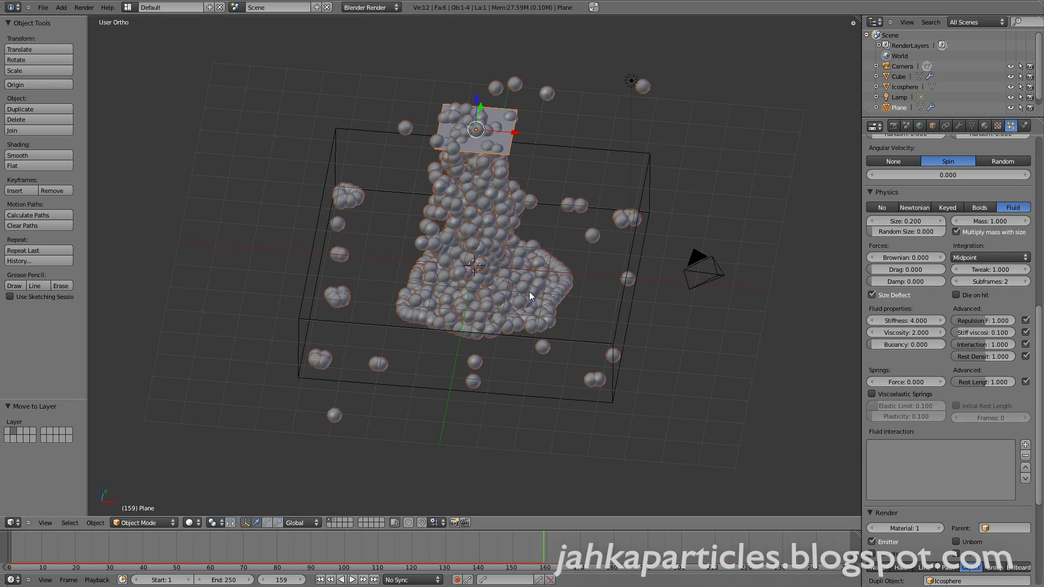
click(320, 580)
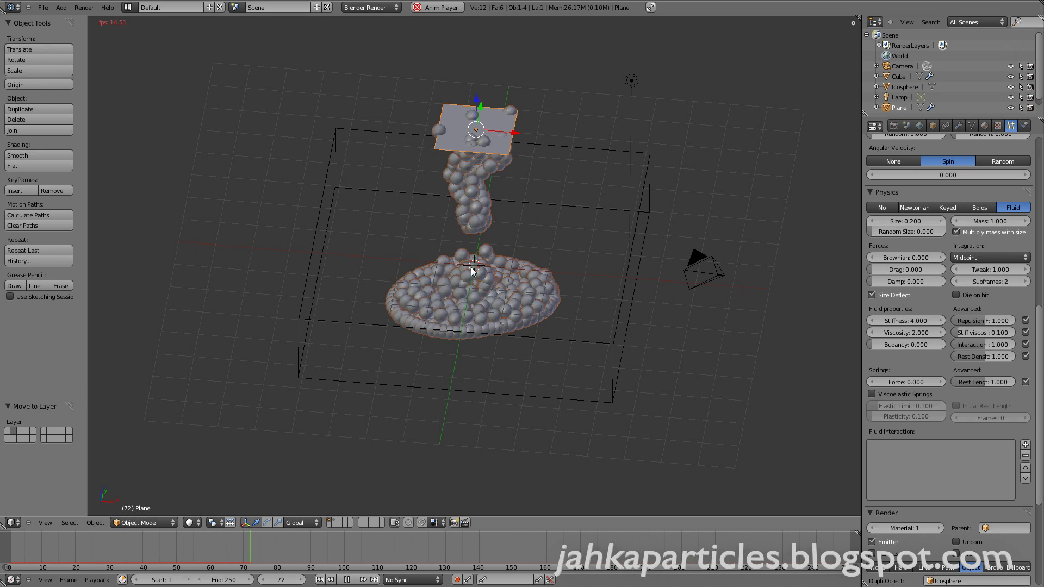
mouse_move(475, 328)
middle_down()
mouse_move(472, 357)
mouse_move(475, 322)
middle_up()
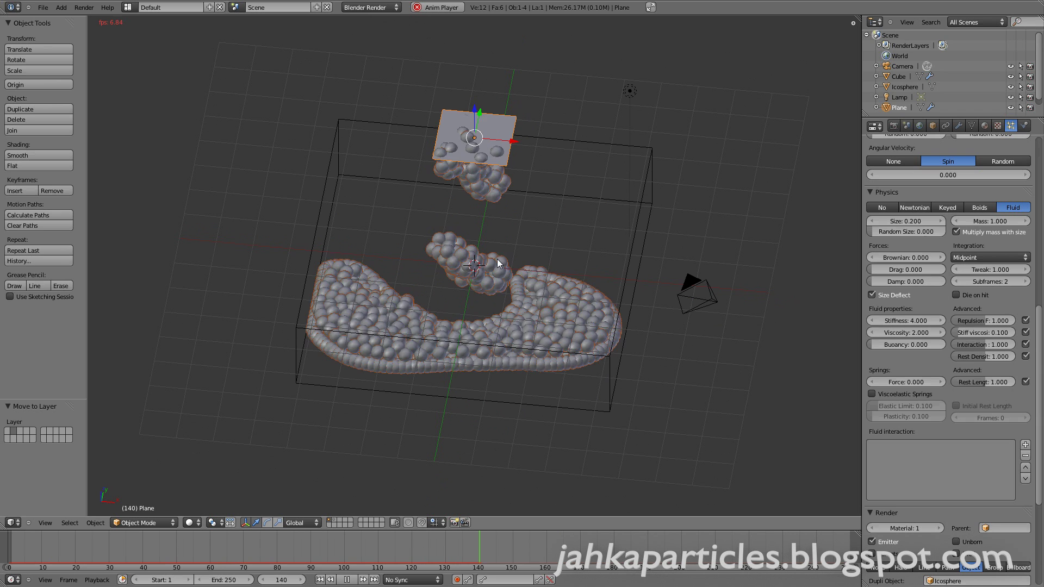
middle_drag(500, 359, 492, 401)
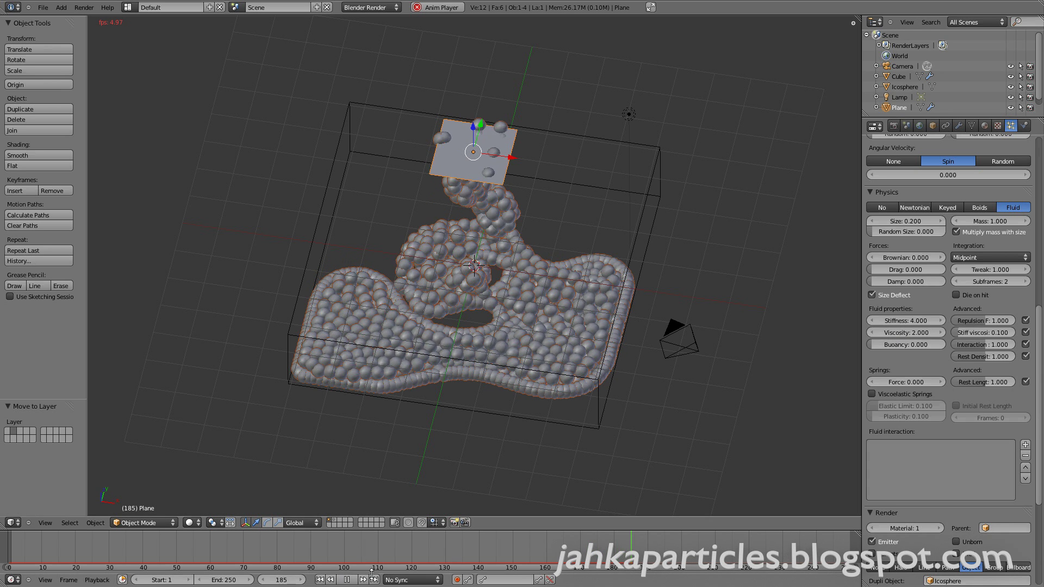
Stop playback, rewind to the first frame, and orbit to an oblique side view of the box.
click(346, 580)
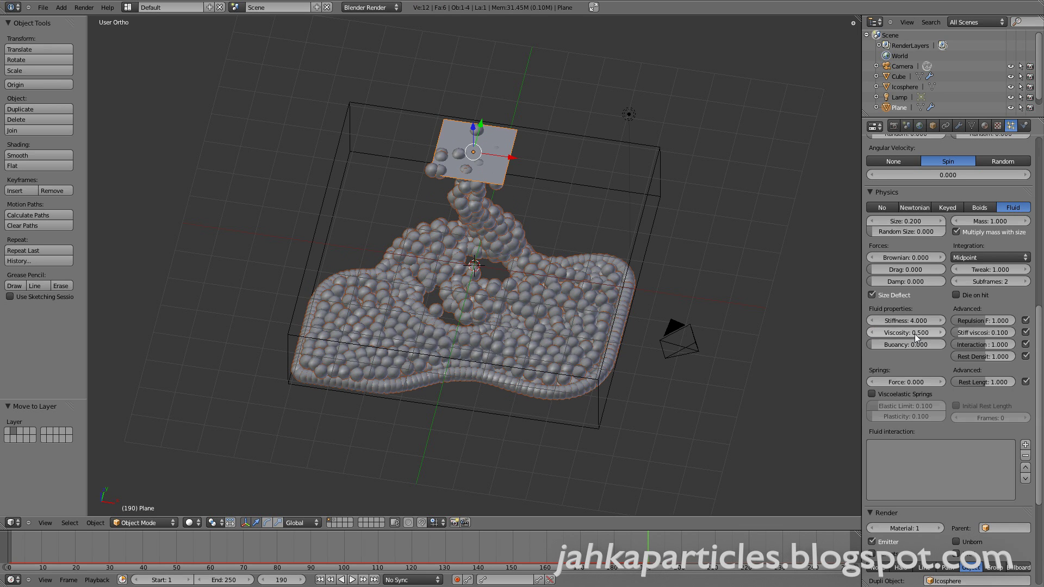
click(320, 580)
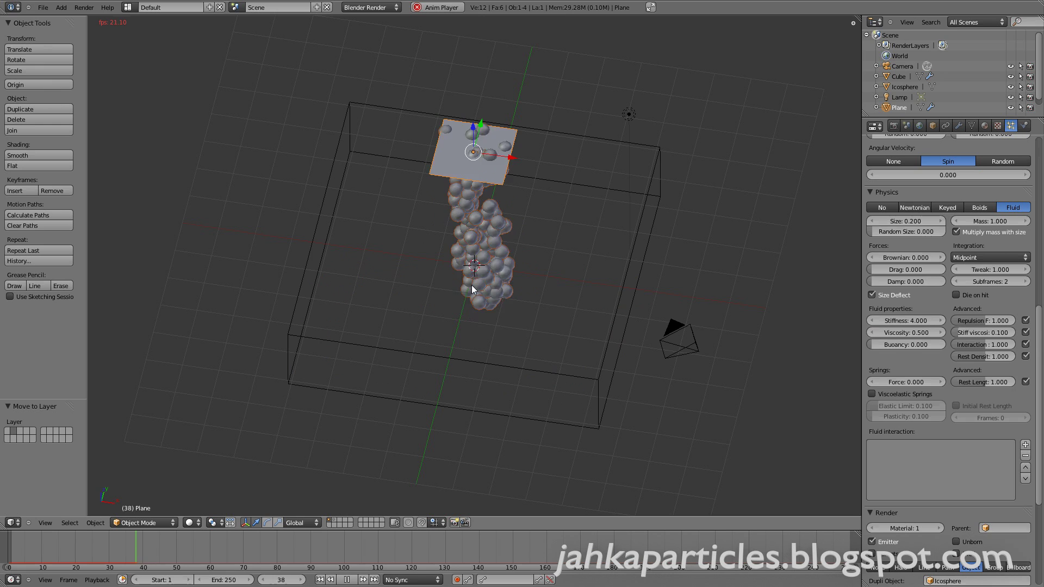
mouse_move(487, 347)
middle_down()
mouse_move(523, 279)
mouse_move(488, 328)
middle_up()
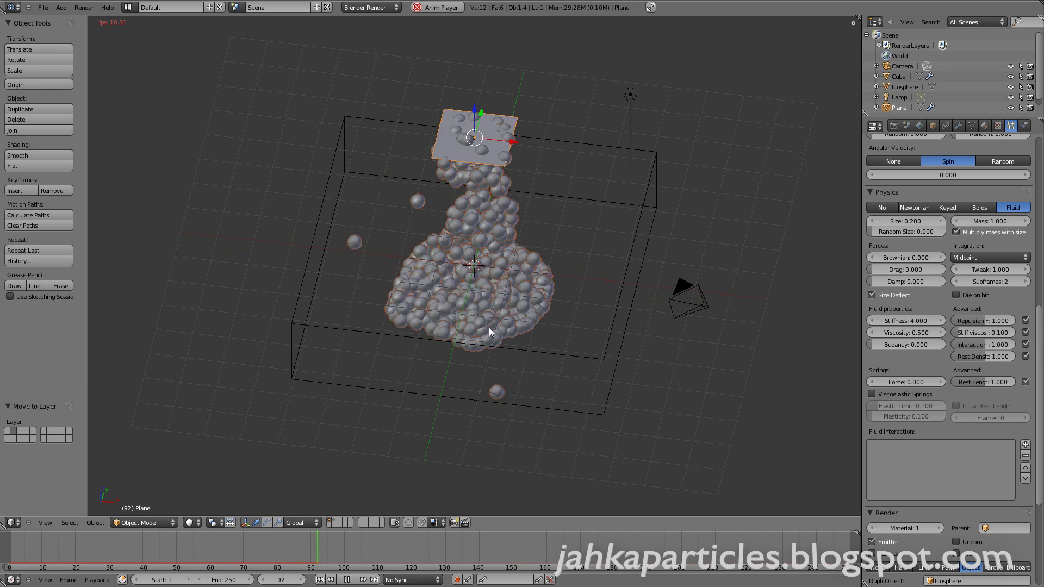
Stop and rewind the pour, raise Subframes from 4 to 6, and orbit during the replay.
click(346, 580)
click(320, 580)
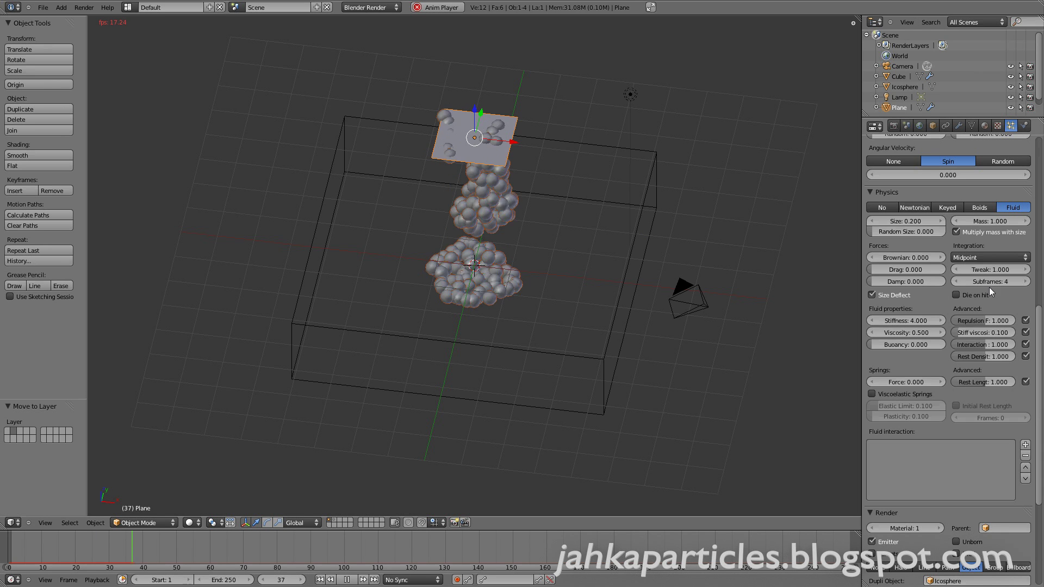
click(1022, 282)
click(1022, 282)
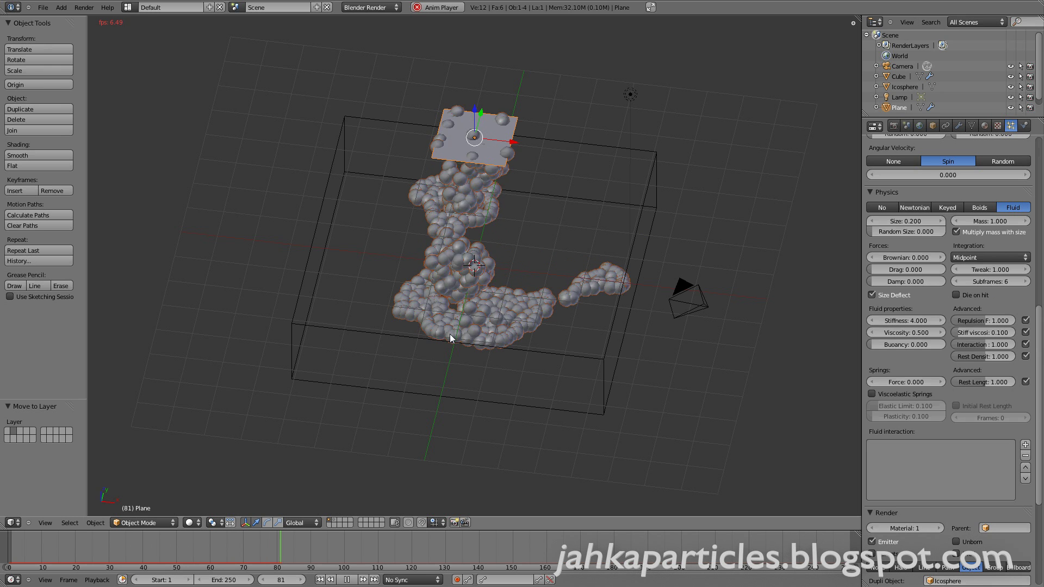
middle_drag(445, 347, 449, 316)
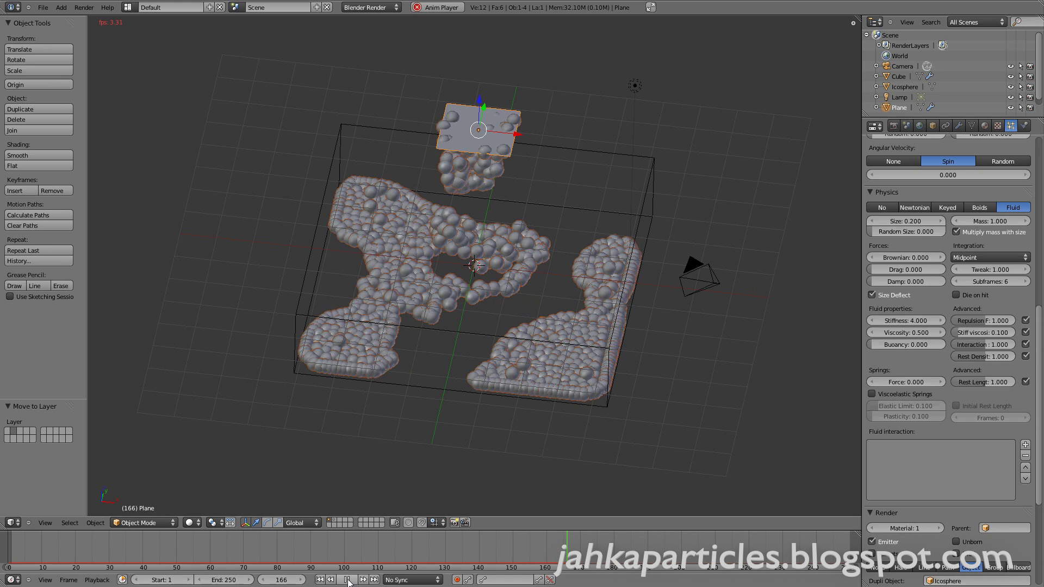
Replay from frame 1, pause at frame 74, and set Stiffness to 1.000 and Viscosity to 2.000.
click(320, 580)
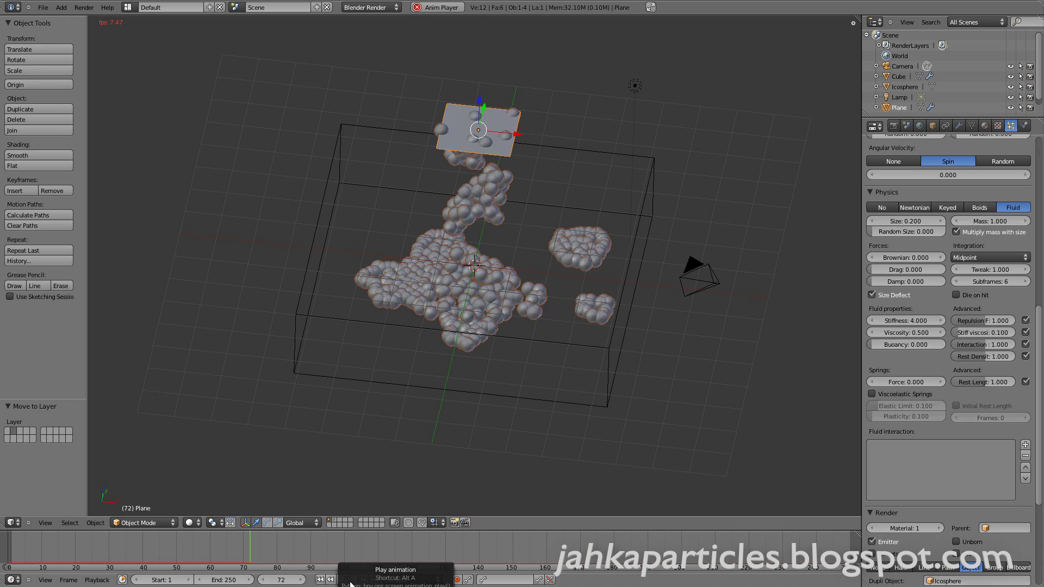
click(351, 580)
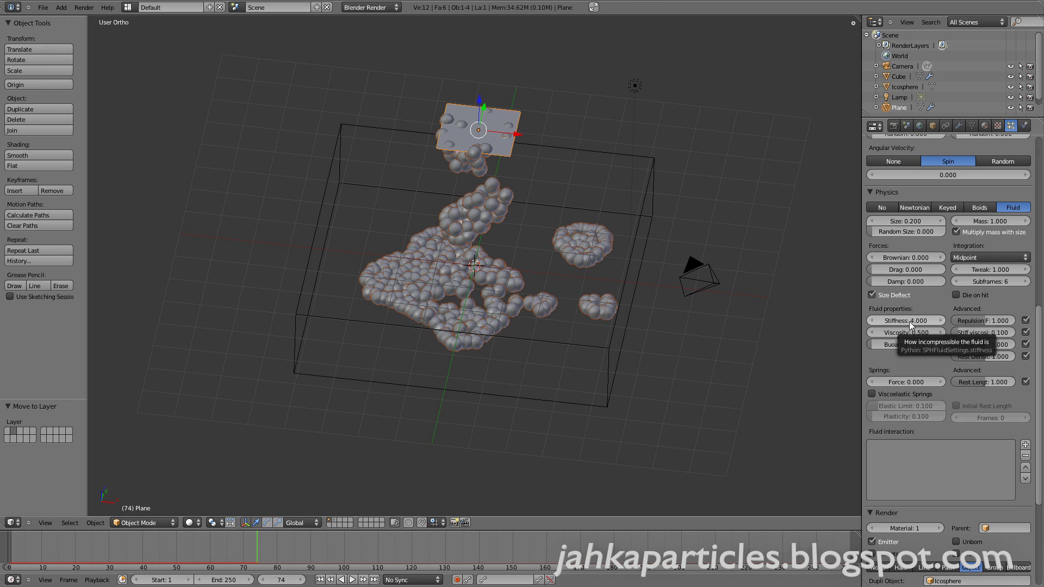
click(909, 321)
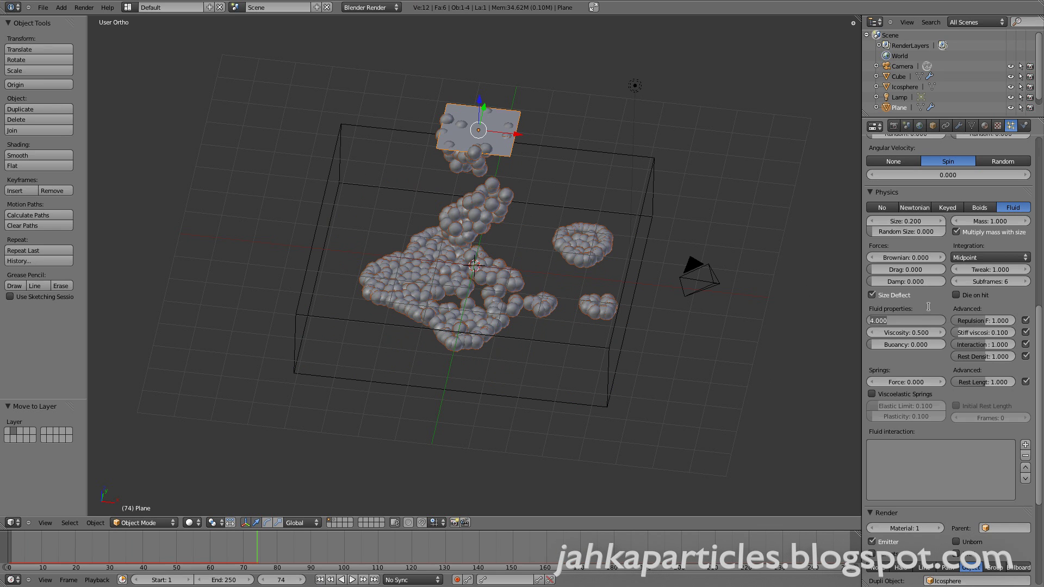
click(916, 332)
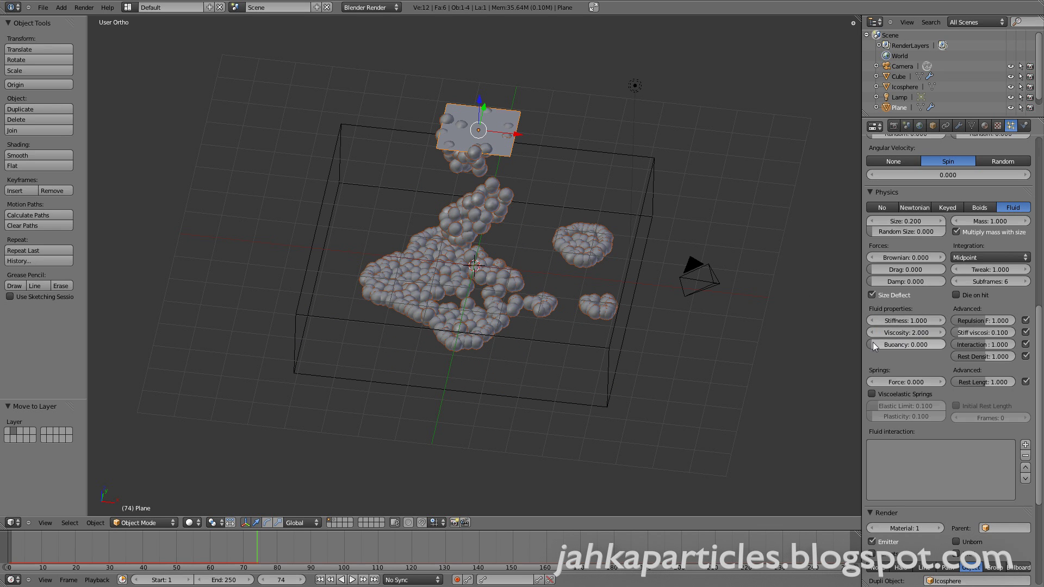
Set the fluid Buoyancy to about 0.148 and rewind to frame 1.
drag(872, 343, 885, 345)
click(320, 580)
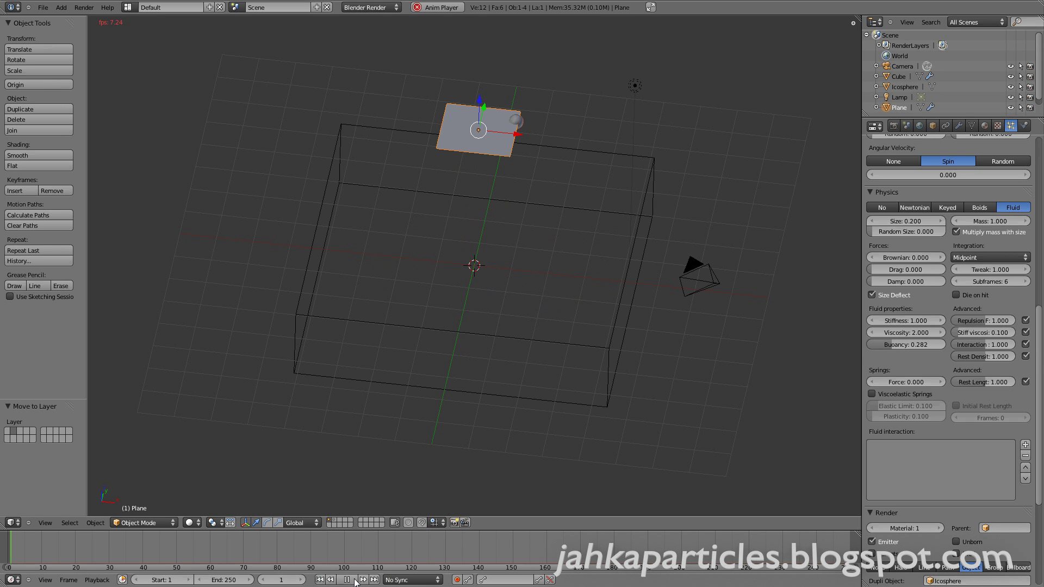
scroll(500, 269, down, 3)
scroll(500, 269, up, 2)
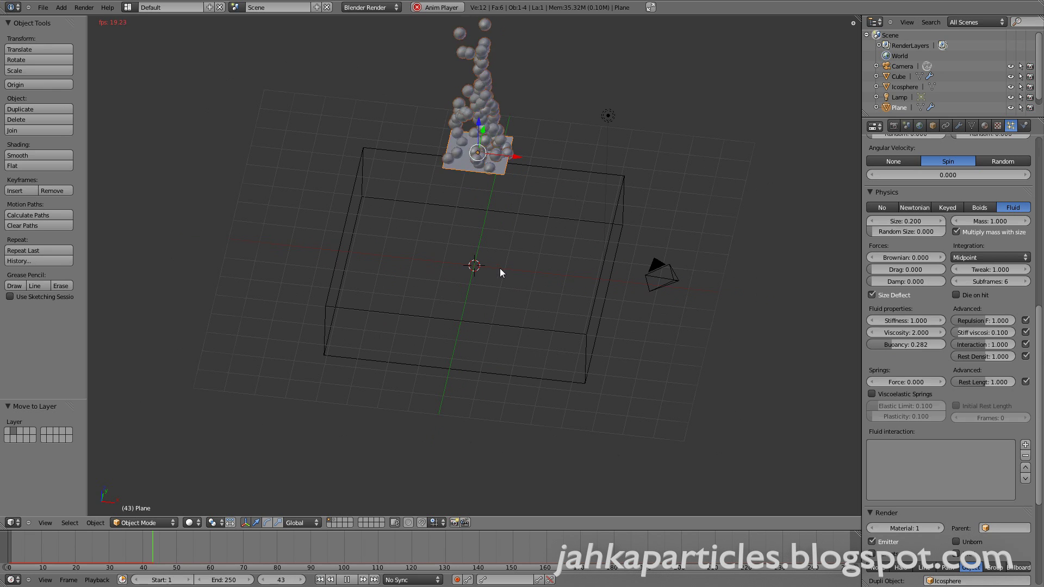
drag(902, 345, 897, 347)
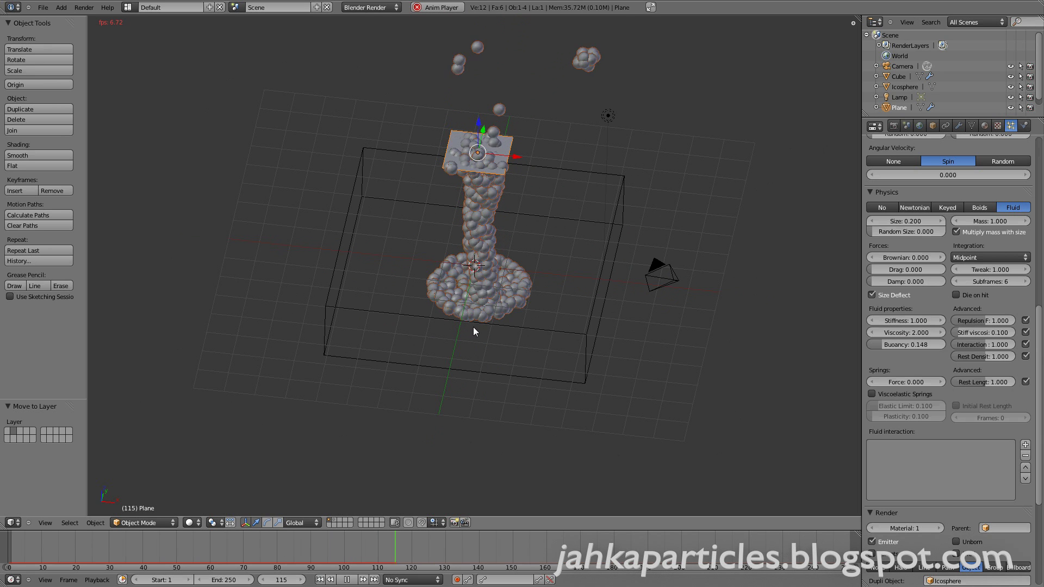
Orbit around the replaying pour at lower angles and stop playback at frame 202.
middle_drag(470, 315, 468, 305)
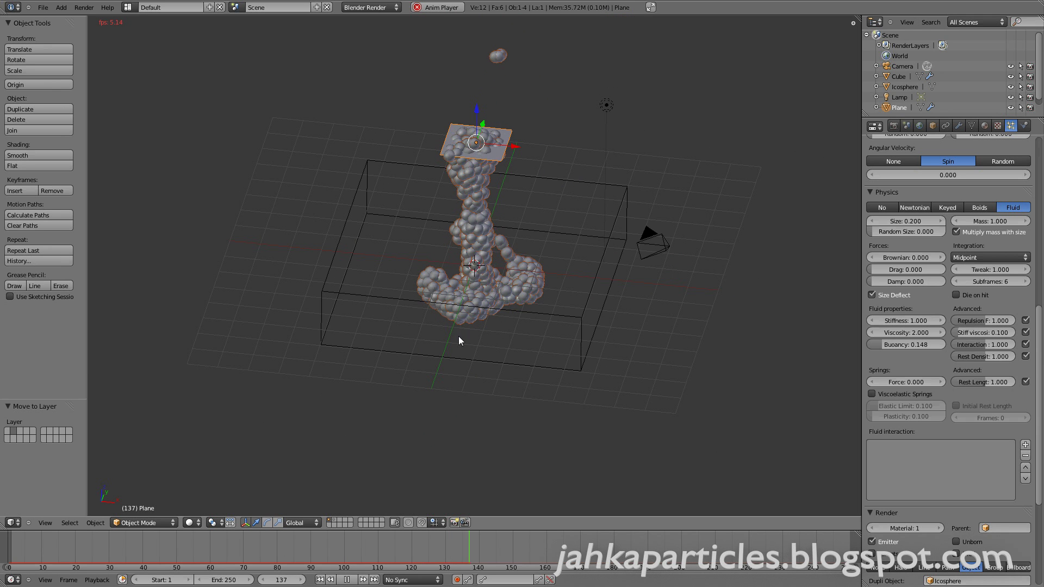
middle_drag(450, 313, 457, 354)
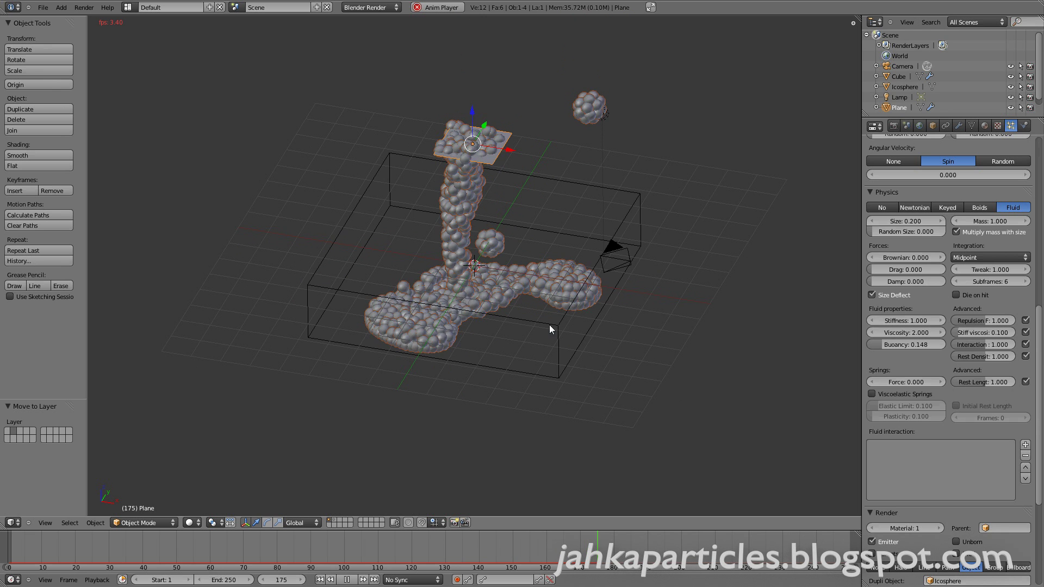
middle_drag(544, 348, 565, 335)
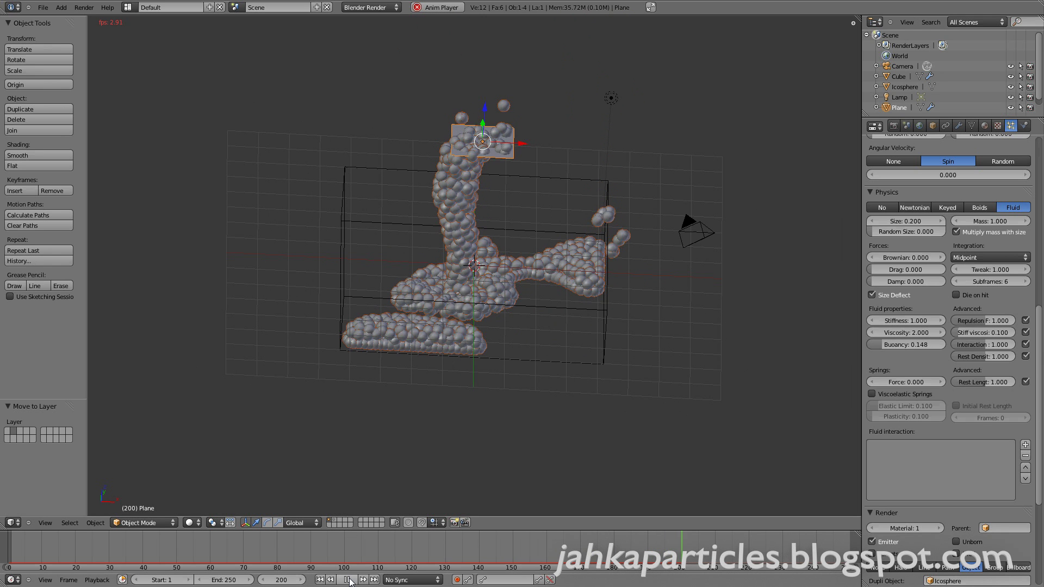
click(348, 580)
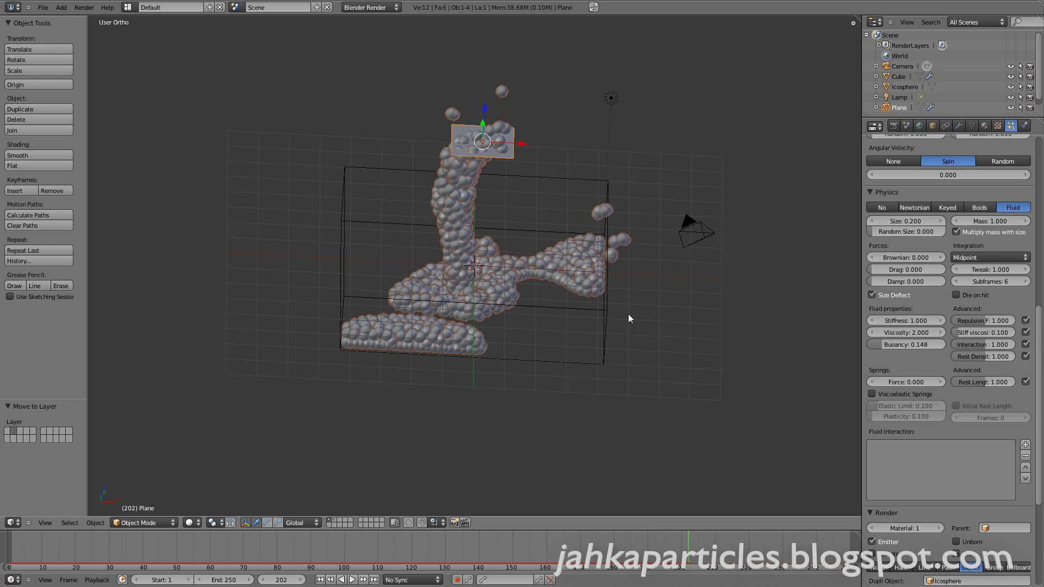
middle_drag(628, 314, 560, 251)
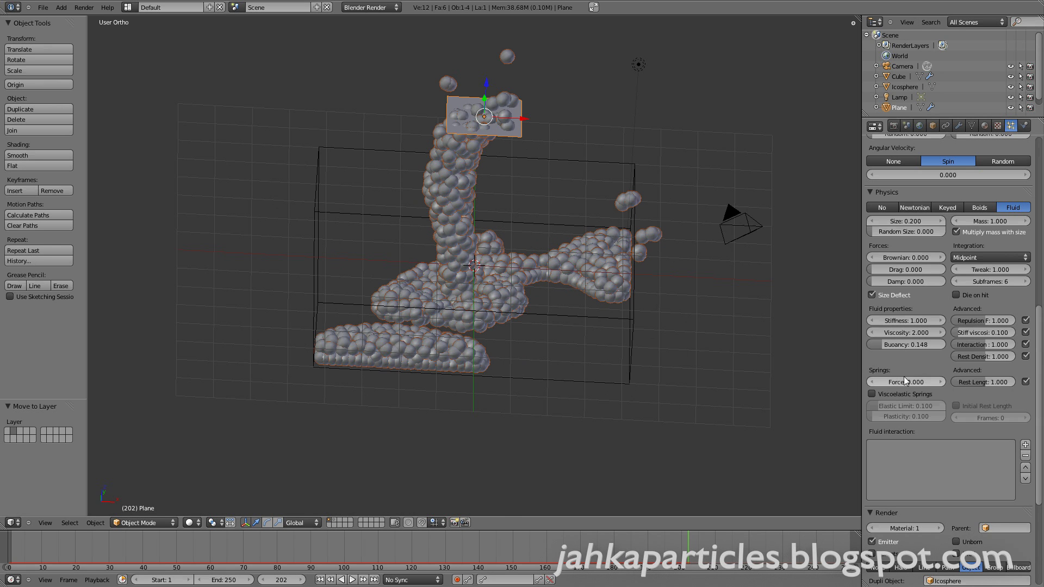
Replay from frame 1, enable Unborn particle display in Render, and orbit to a top-down view.
click(319, 580)
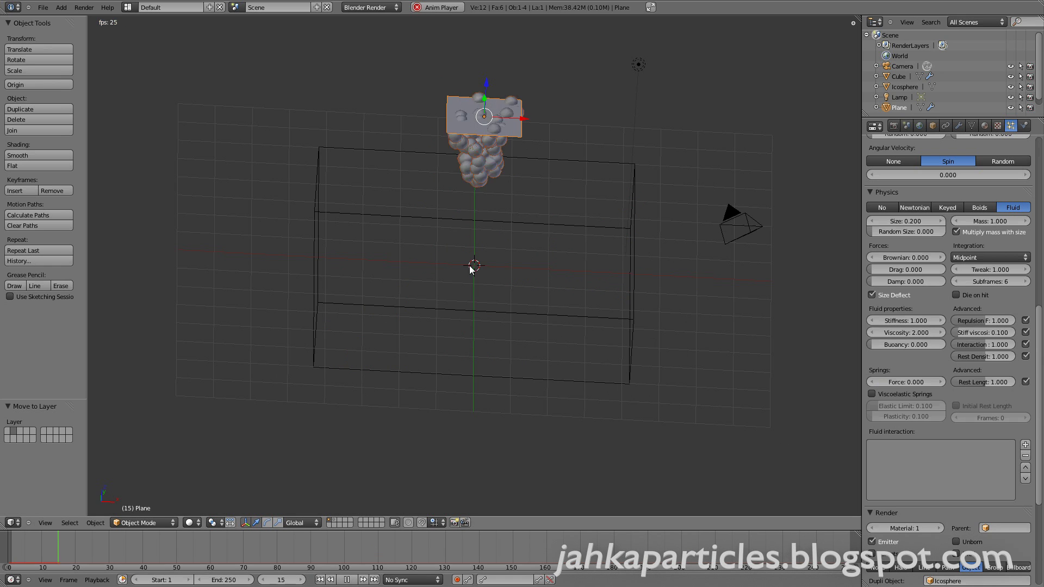
middle_drag(495, 295, 497, 220)
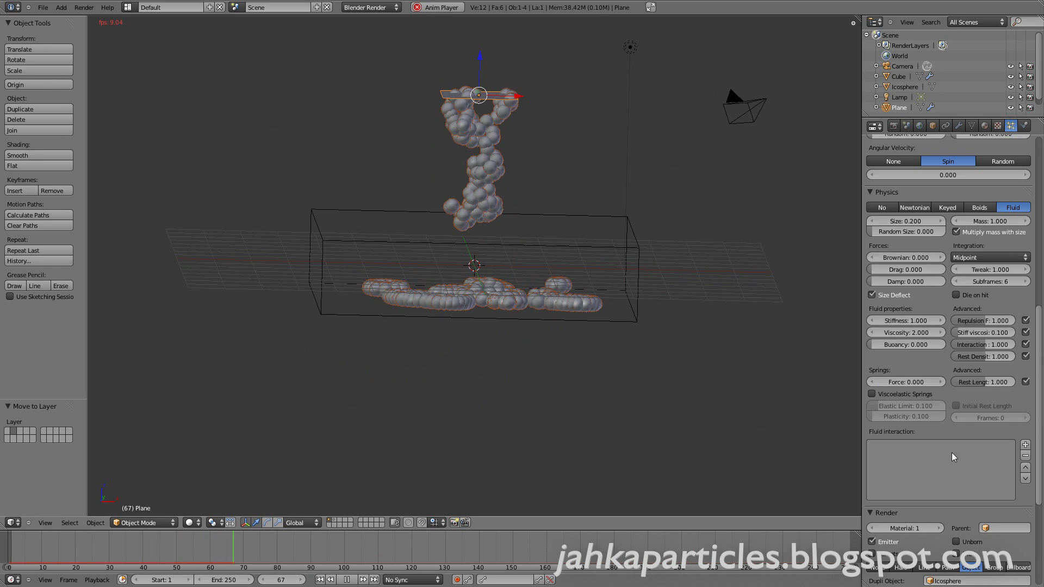
scroll(1041, 338, up, 1)
scroll(967, 364, down, 9)
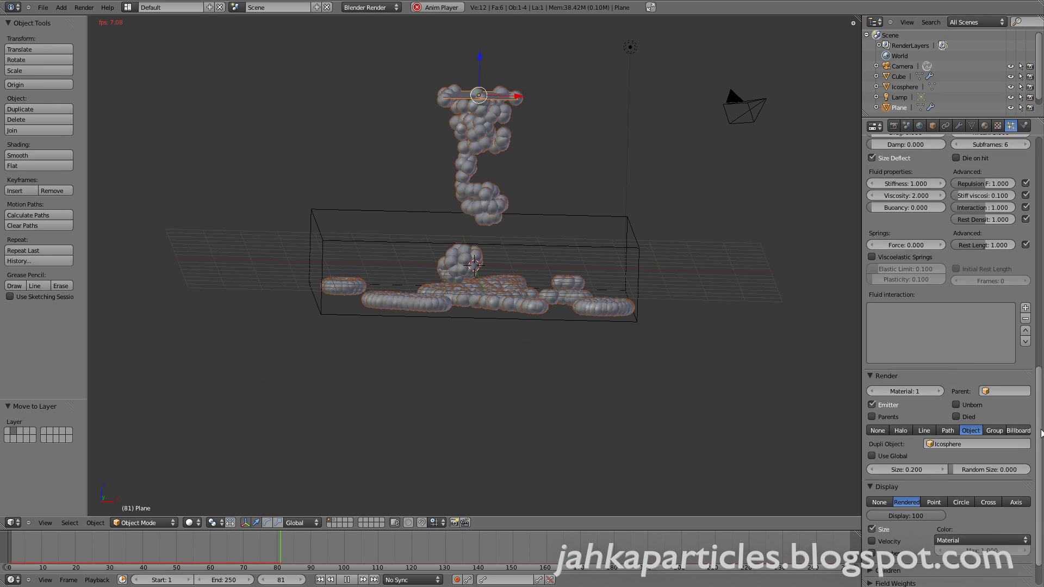
click(956, 362)
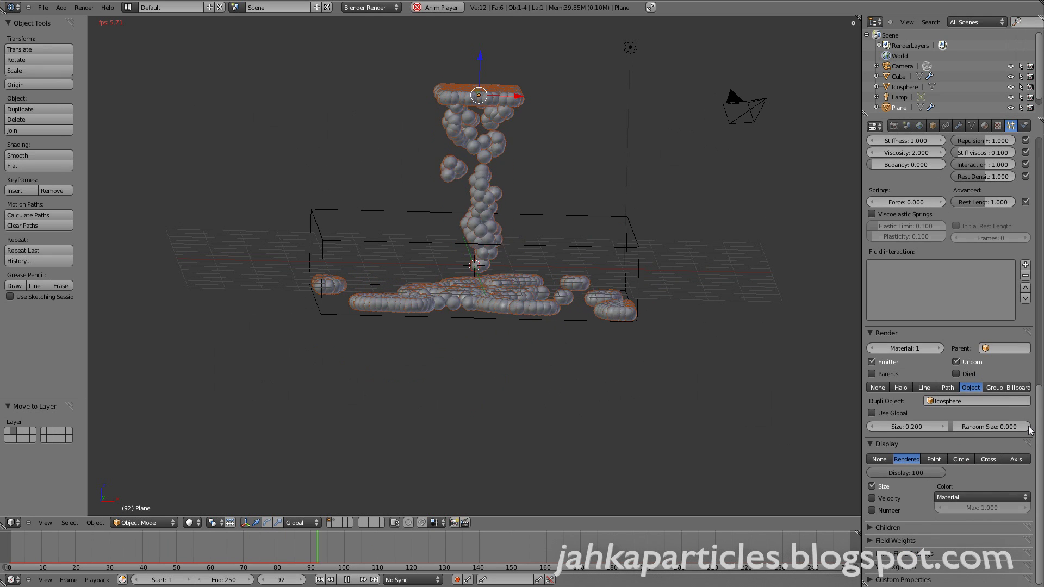
scroll(1042, 324, up, 4)
scroll(949, 327, up, 20)
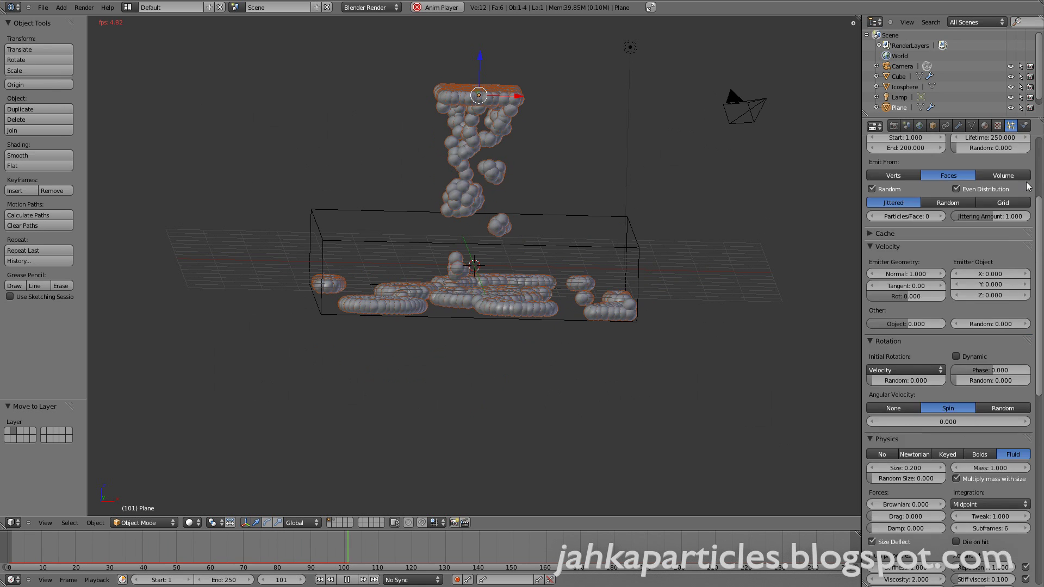
middle_drag(452, 270, 456, 367)
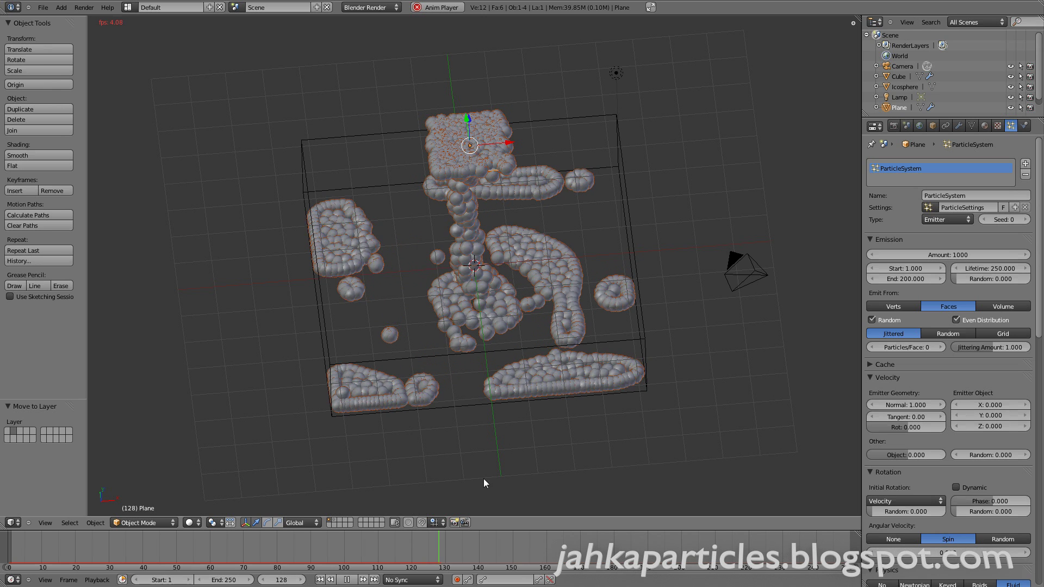
Stop and rewind, set Particles/Face to 31, and orbit to a side-on view of the box.
click(346, 580)
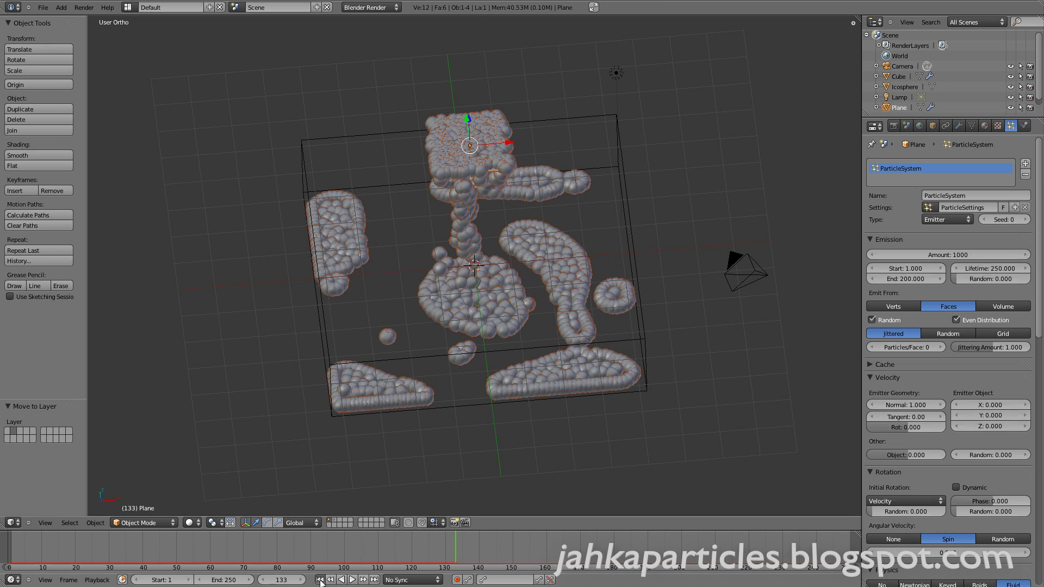
click(320, 580)
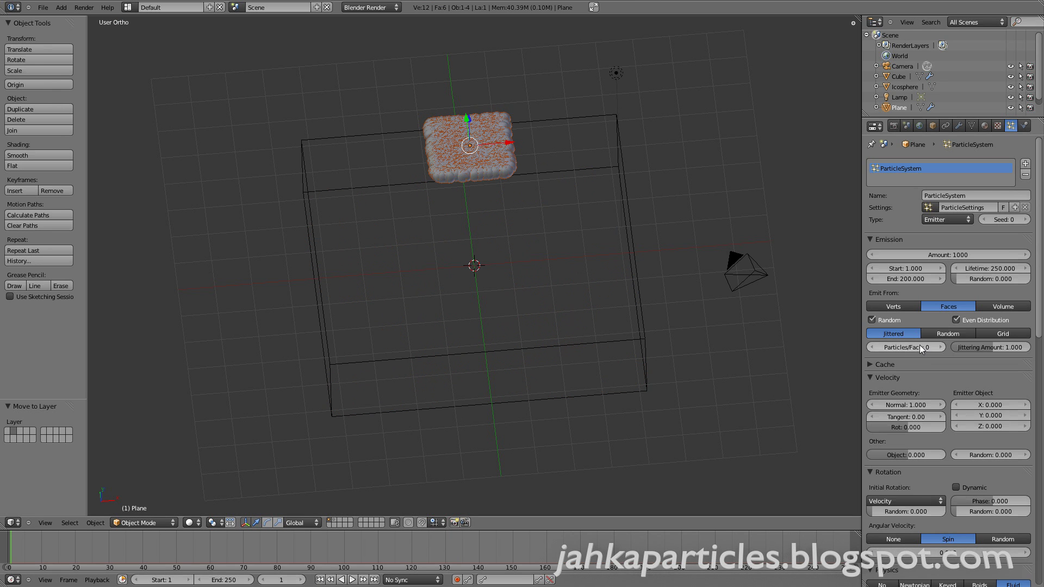
click(905, 348)
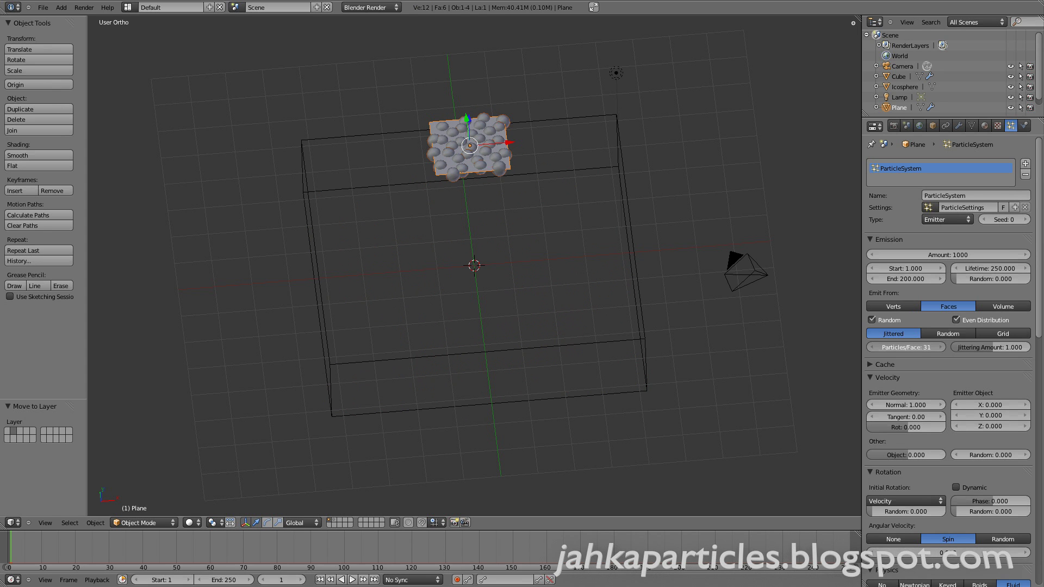
middle_drag(511, 231, 479, 204)
scroll(480, 202, up, 2)
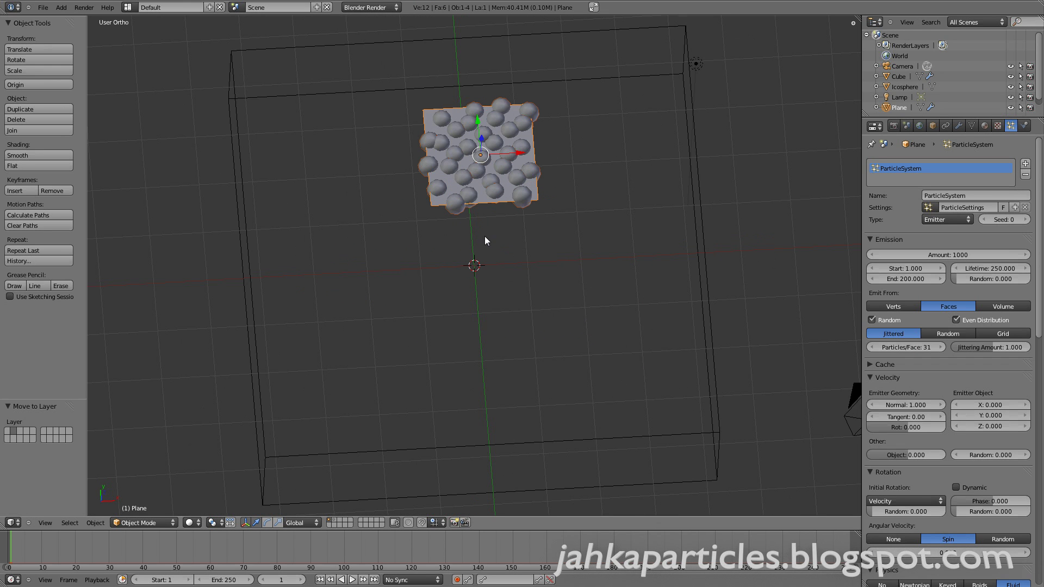
middle_drag(474, 336, 379, 352)
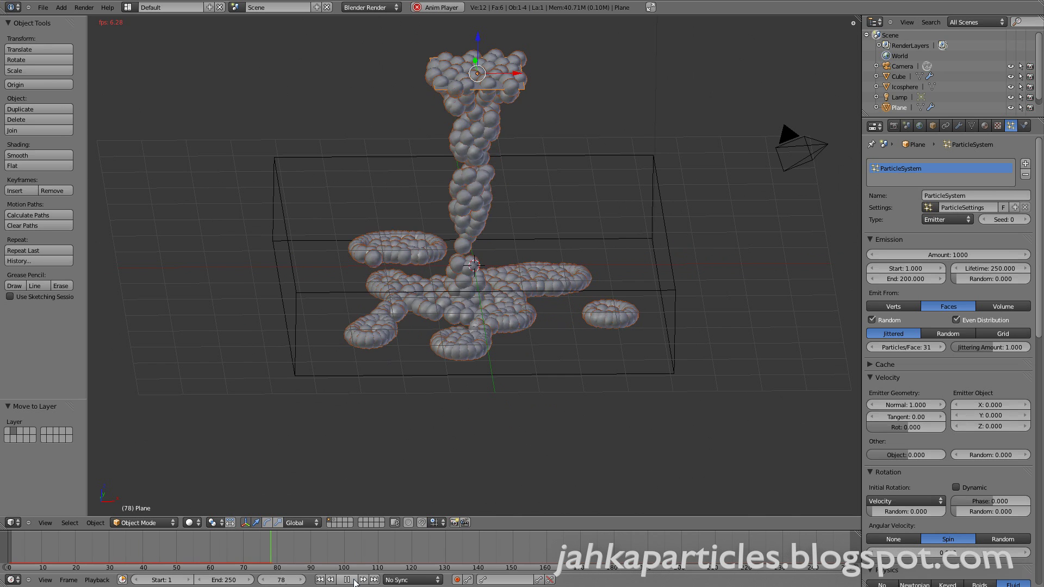
Set the emitted particle Amount to 2000 and lower fluid Subframes from 6 to 3.
click(354, 580)
click(961, 253)
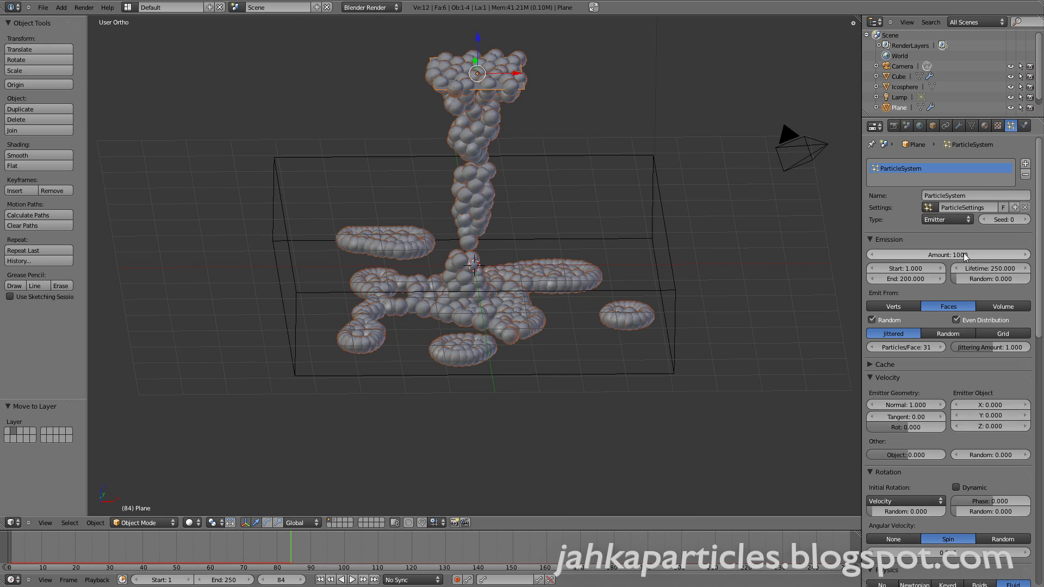
text(20)
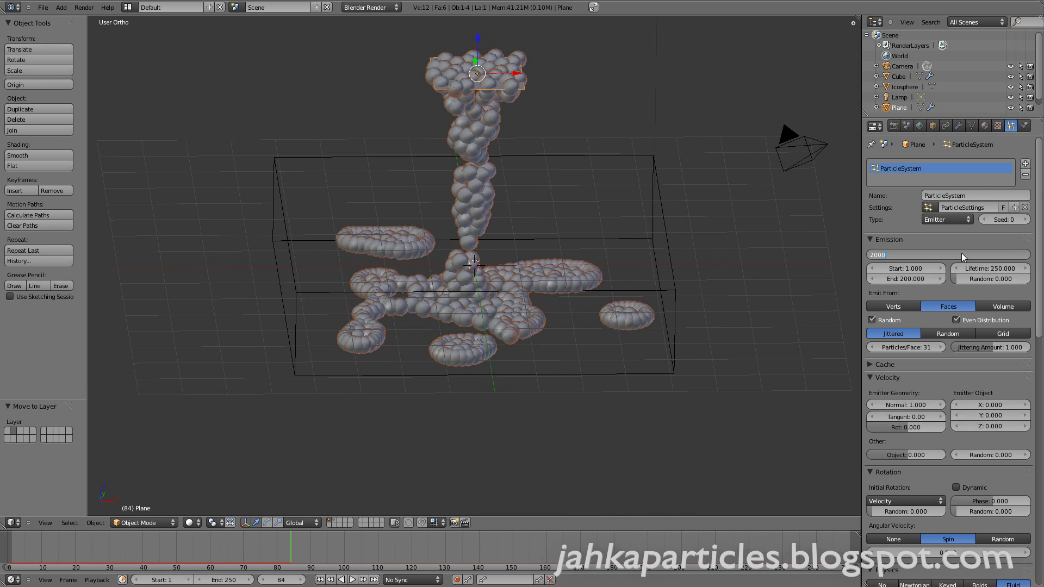
key(Return)
scroll(984, 505, down, 8)
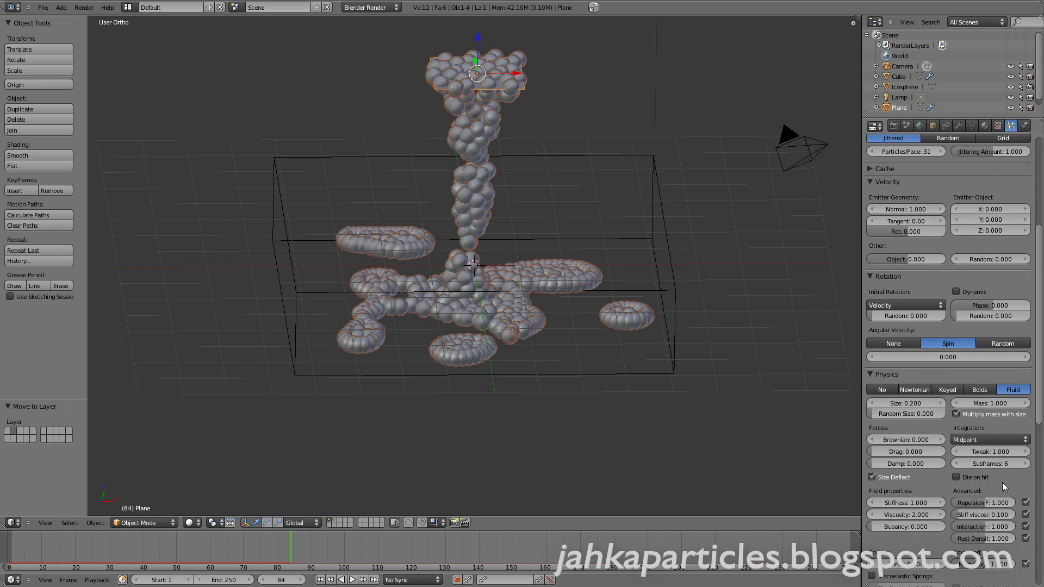
scroll(1002, 481, down, 3)
click(963, 398)
click(963, 398)
click(964, 398)
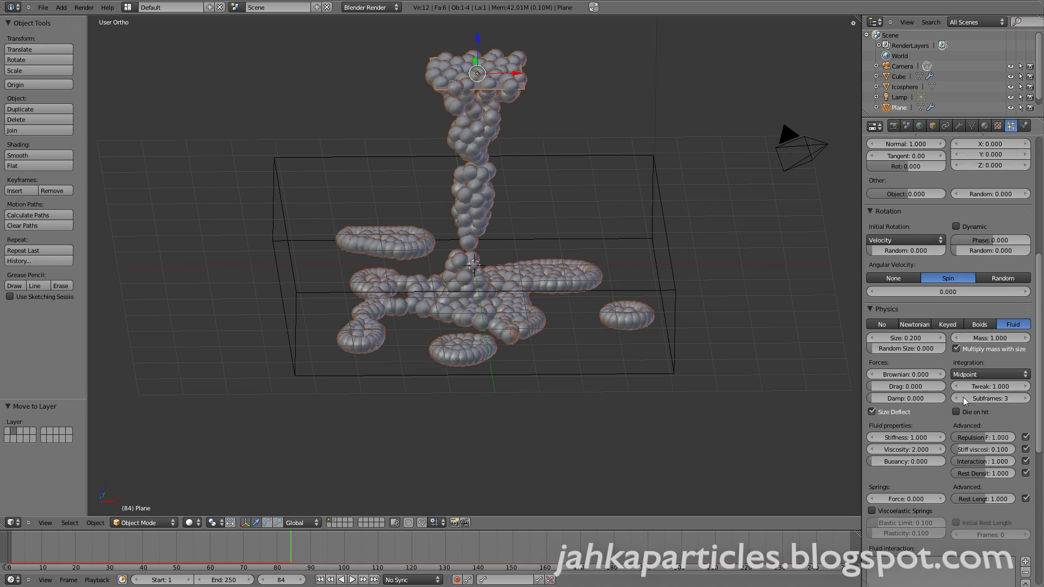
scroll(965, 402, up, 10)
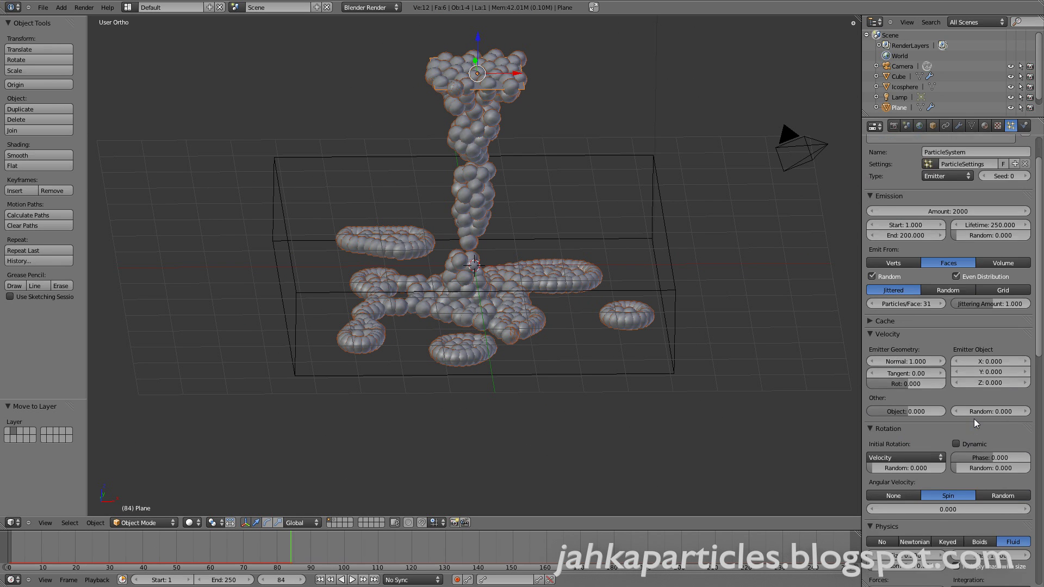
Replay the pour from the start, stop at frame 74, and orbit to a top-down view.
click(320, 580)
click(352, 579)
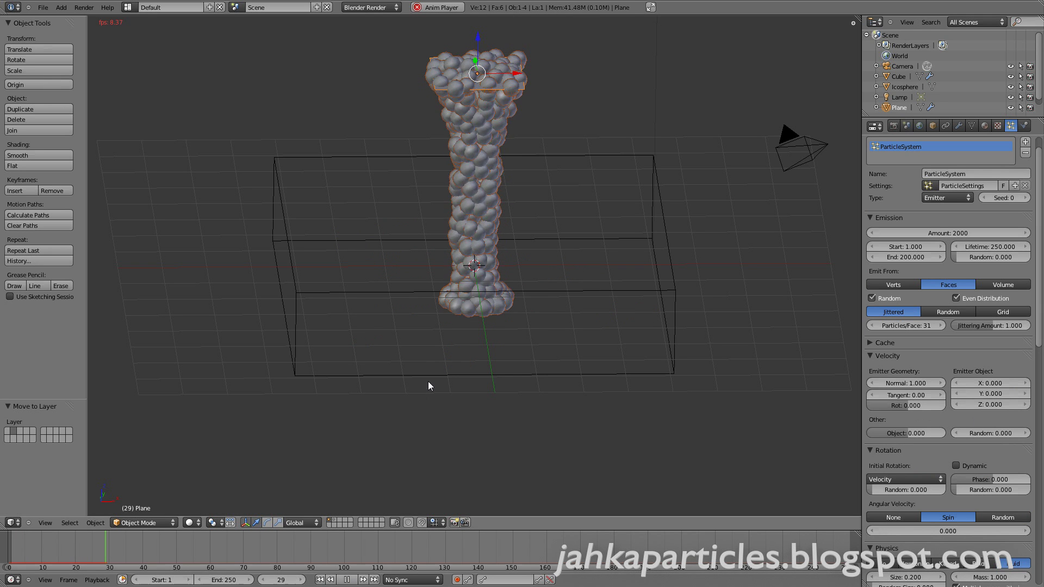
middle_drag(456, 338, 482, 352)
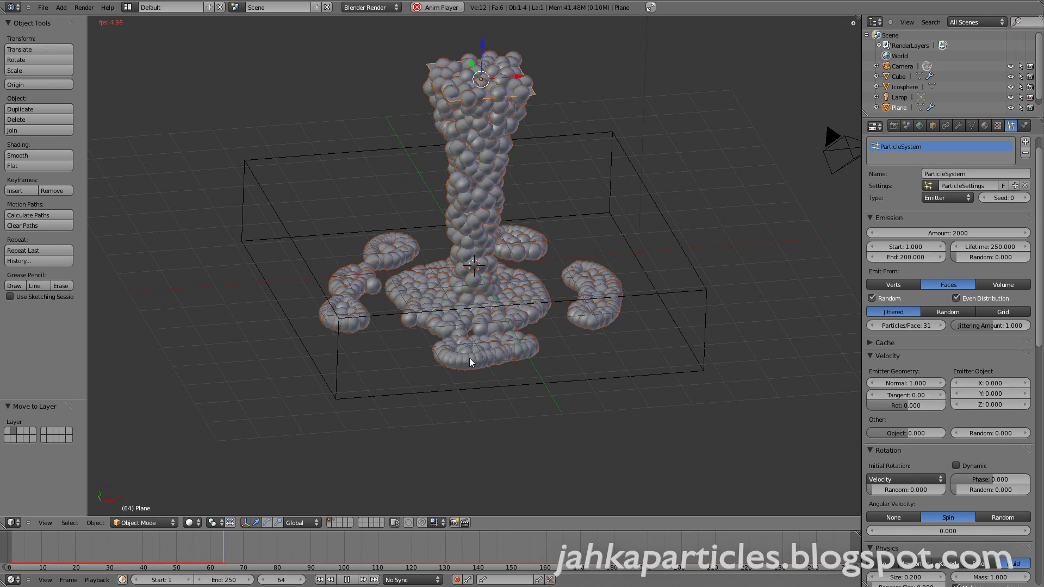
click(346, 581)
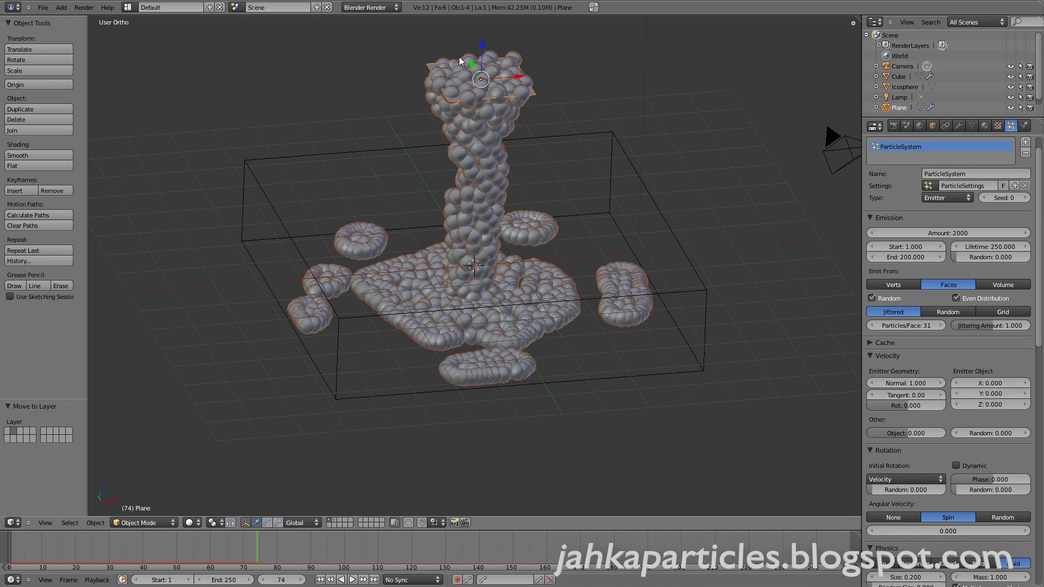
scroll(641, 128, up, 2)
scroll(546, 217, down, 2)
mouse_move(474, 284)
middle_down()
mouse_move(468, 343)
mouse_move(470, 321)
middle_up()
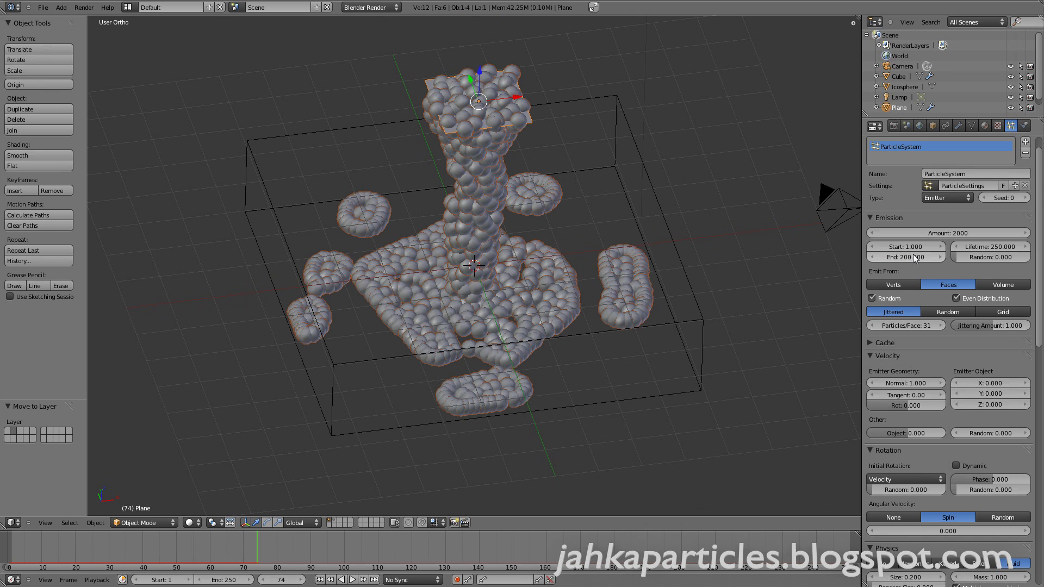
Set the emitted particle Amount to 6200 by entering 200*31.
click(960, 234)
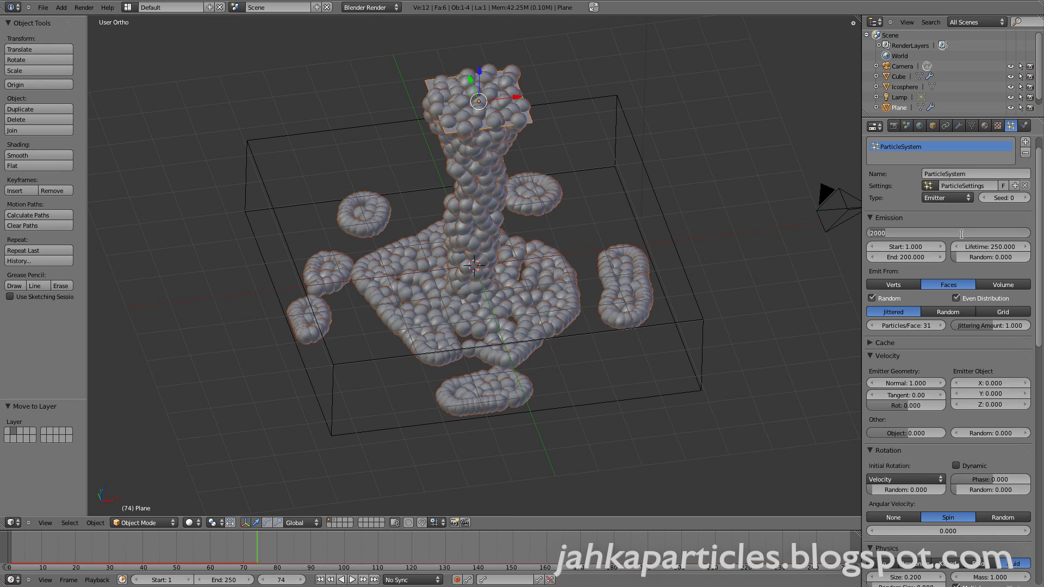
text(200*31)
key(Return)
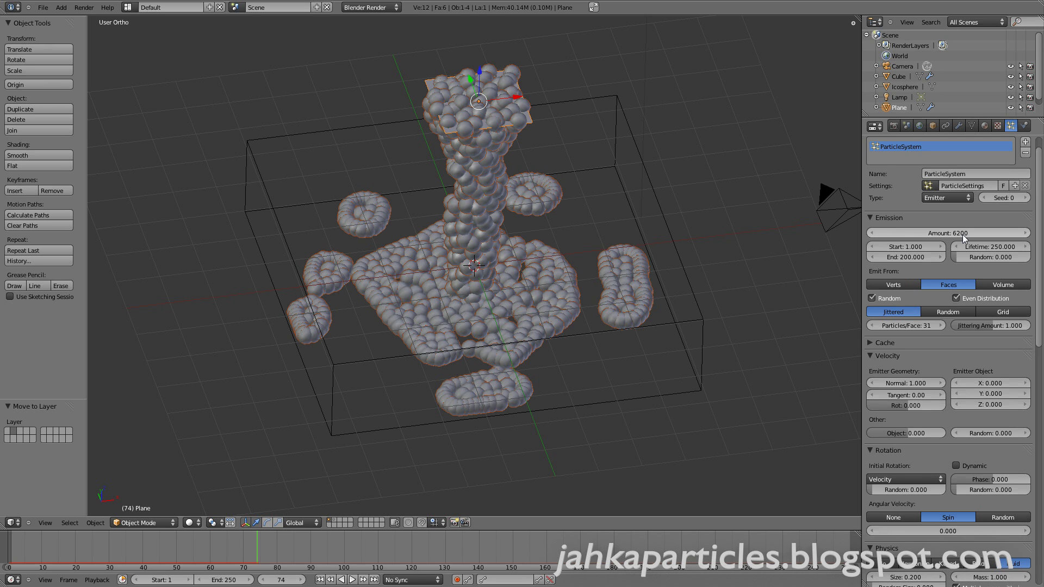
Replay the pour from the start, then stop and rewind to frame 1.
click(320, 579)
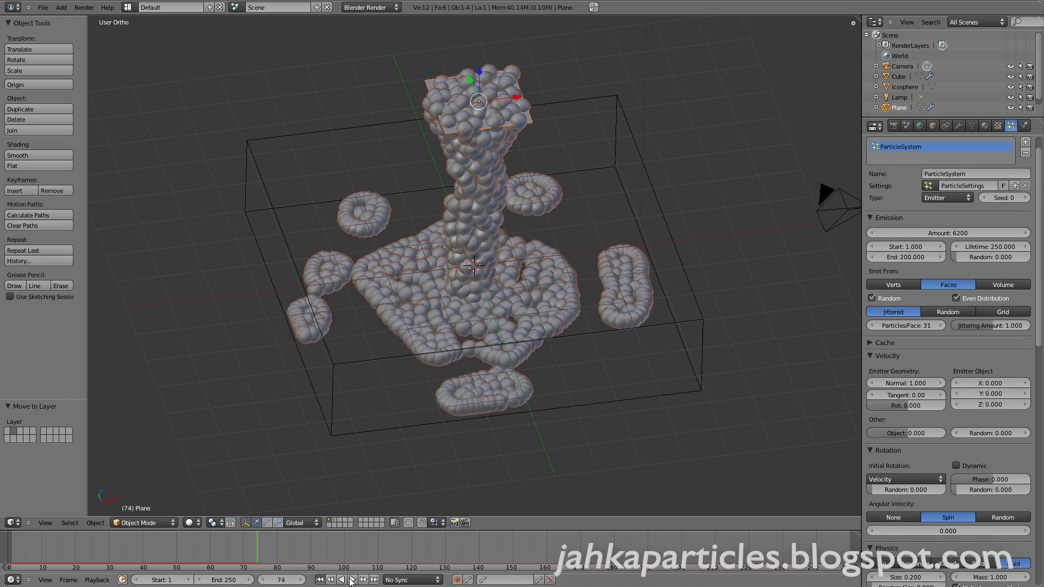
click(351, 579)
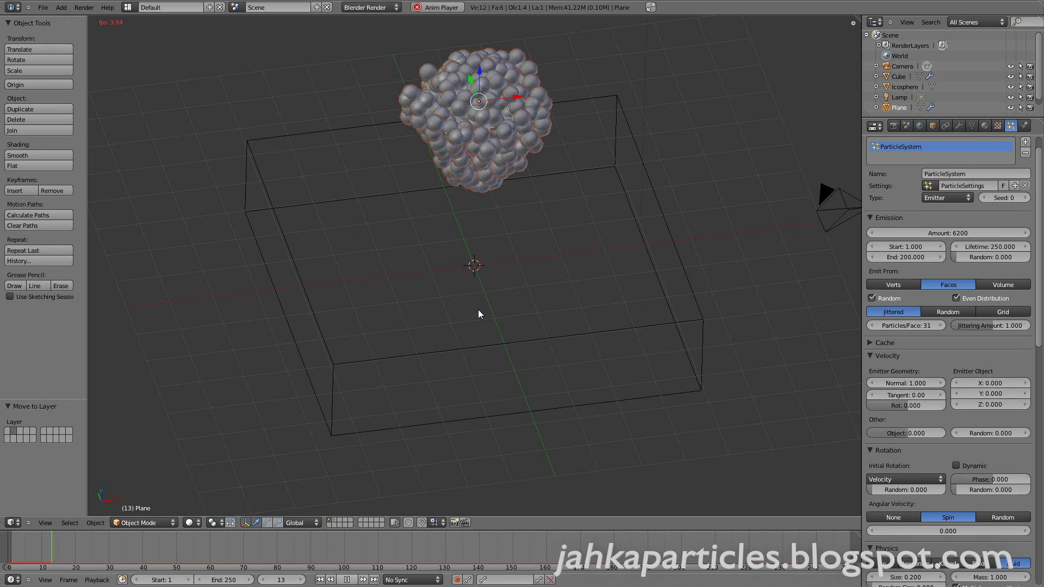
middle_drag(469, 282, 469, 275)
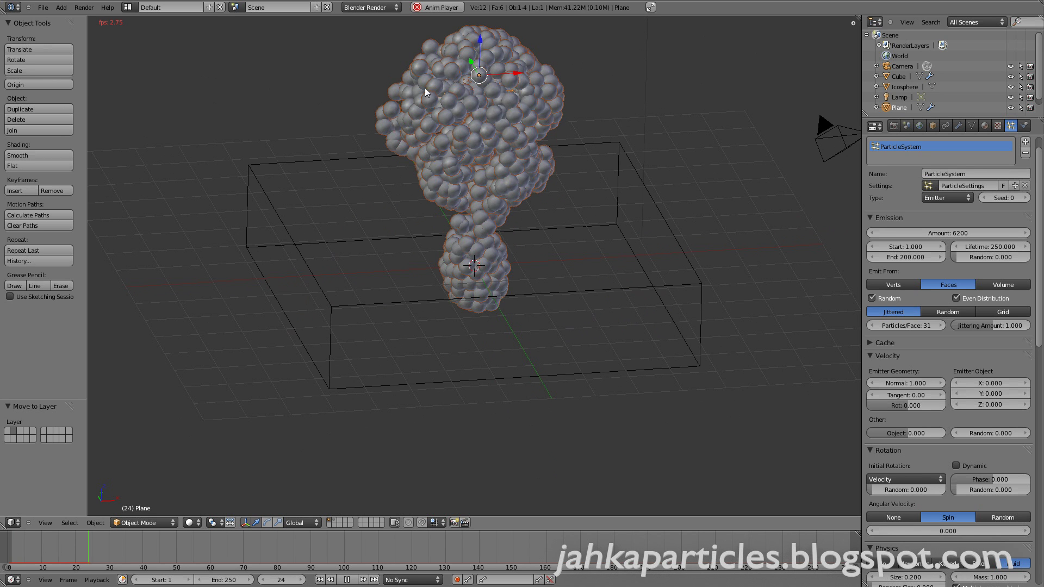
click(345, 580)
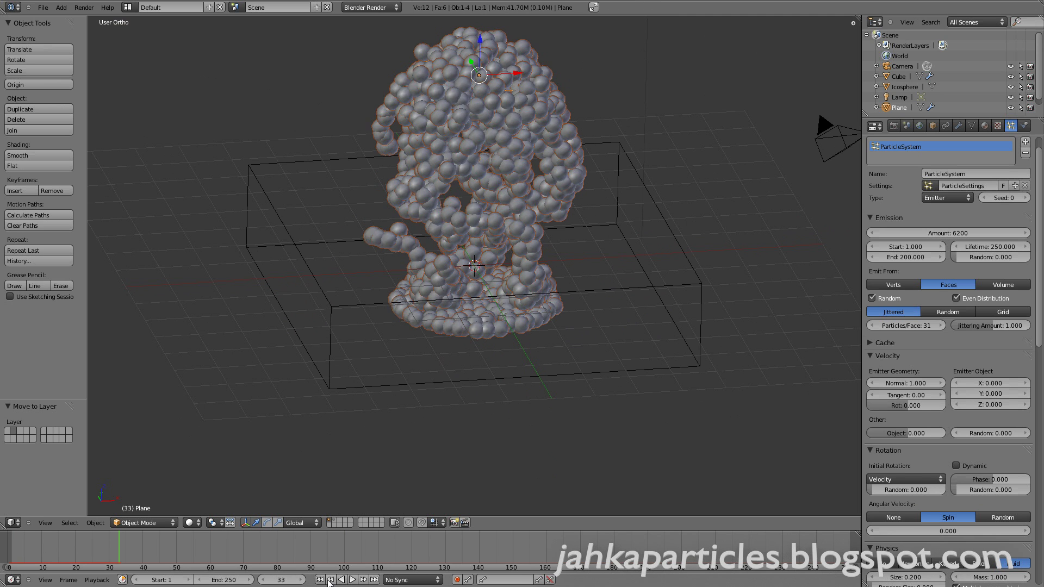
click(320, 580)
Set the emitter Normal velocity to 5 and briefly play the simulation.
scroll(921, 453, down, 5)
scroll(921, 452, down, 1)
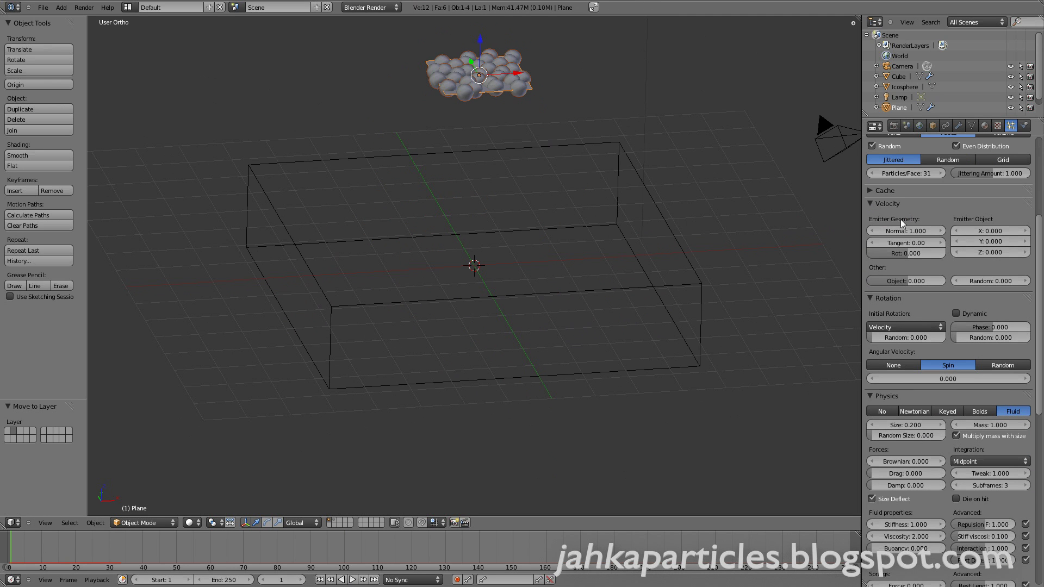
click(902, 230)
text(5)
key(Return)
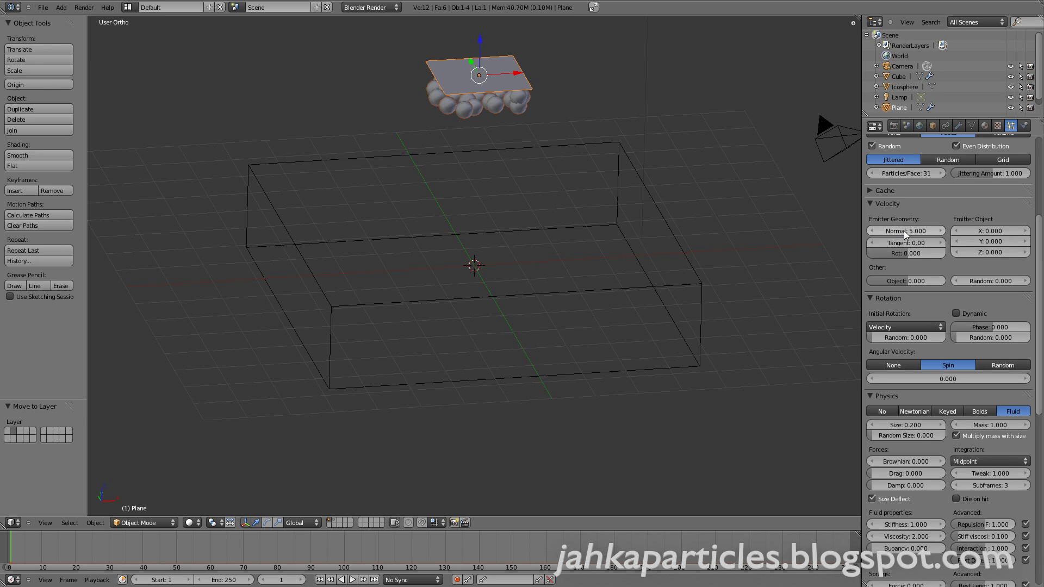
click(351, 580)
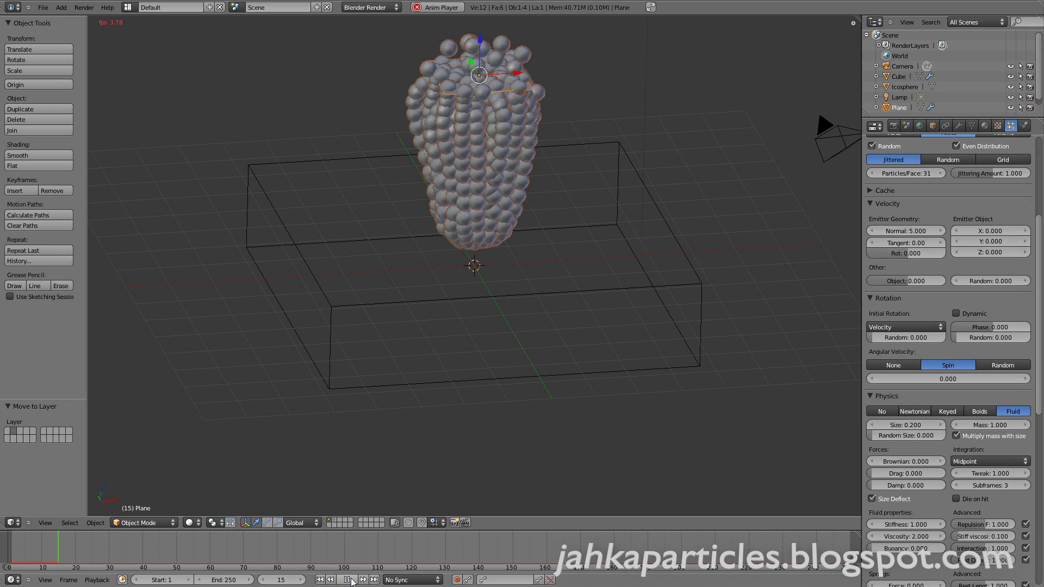
click(346, 580)
Raise Normal velocity to 10 and replay the pour from frame 1.
click(909, 231)
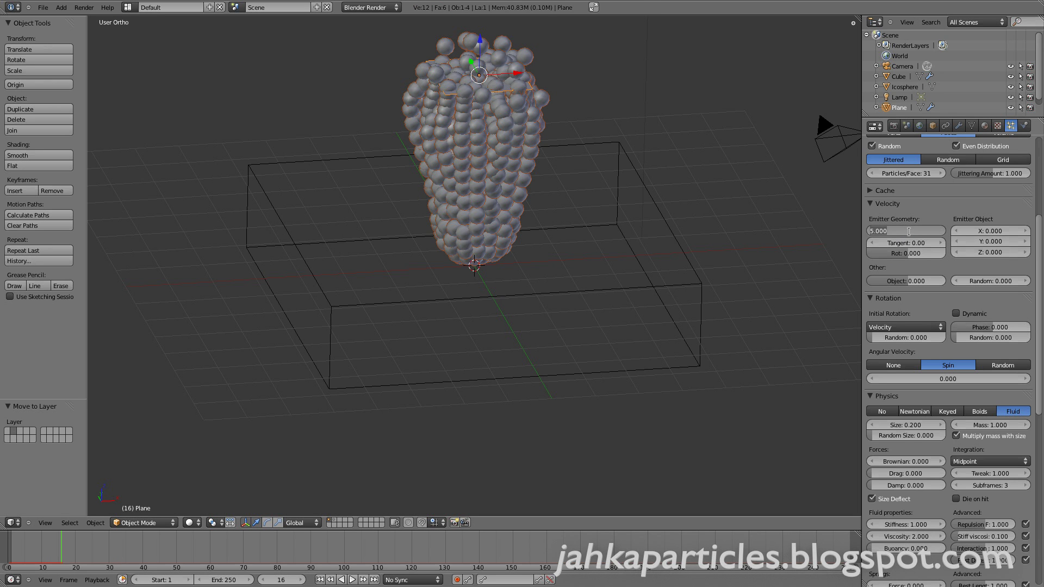
text(10)
key(Return)
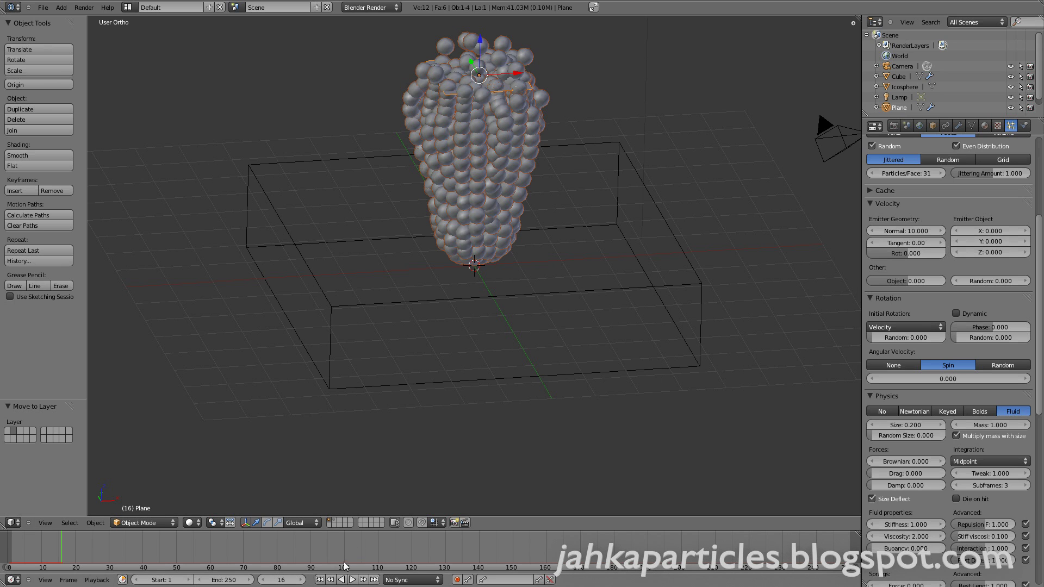
key(shift+Left)
click(352, 579)
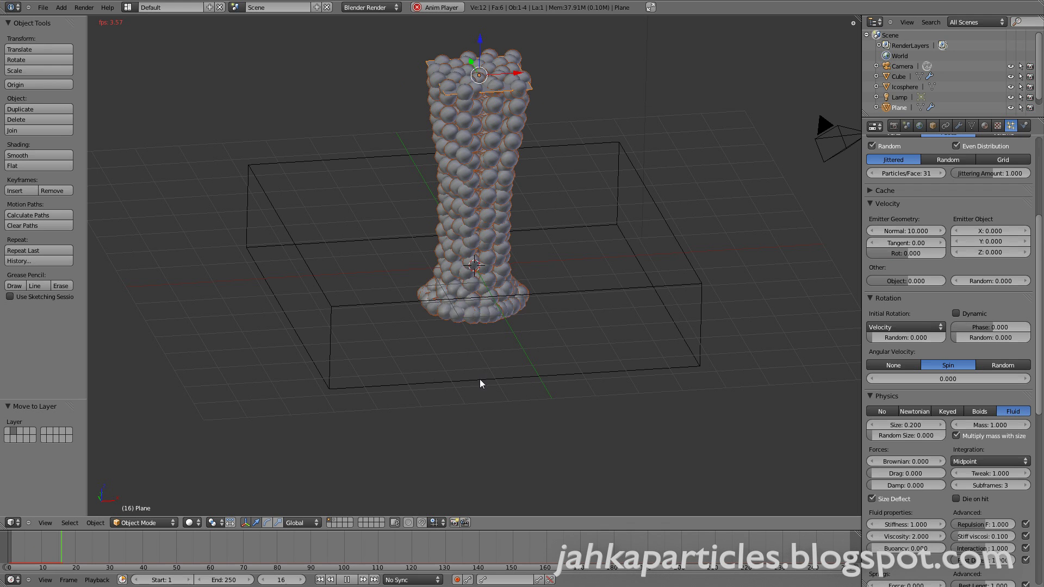
Tilt the view to look down from above as the particle column spreads across the box floor.
middle_drag(497, 403, 501, 414)
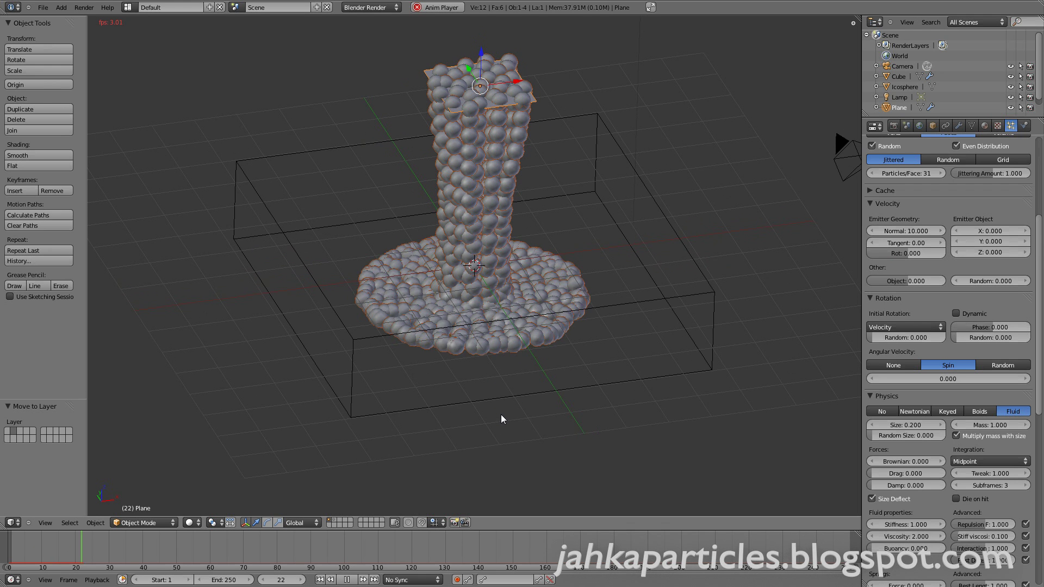